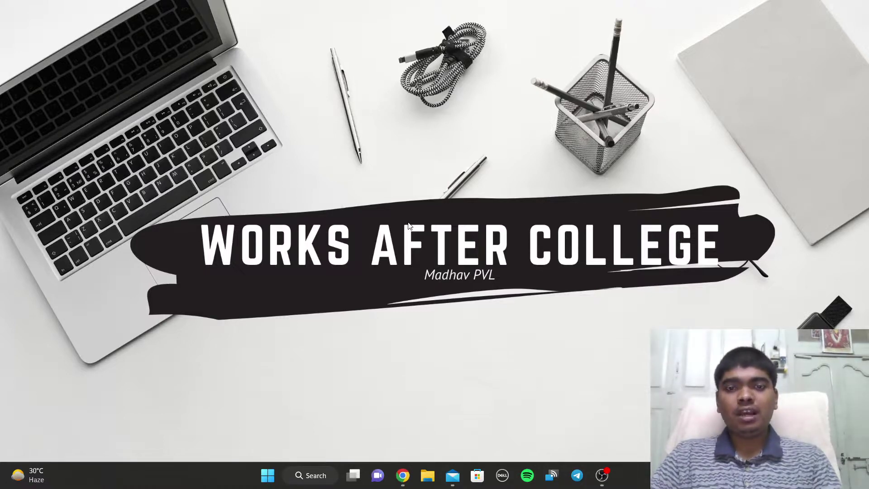
Launch Chrome maximized and search Google for 'aicte internship'.
key(super)
text(chrome)
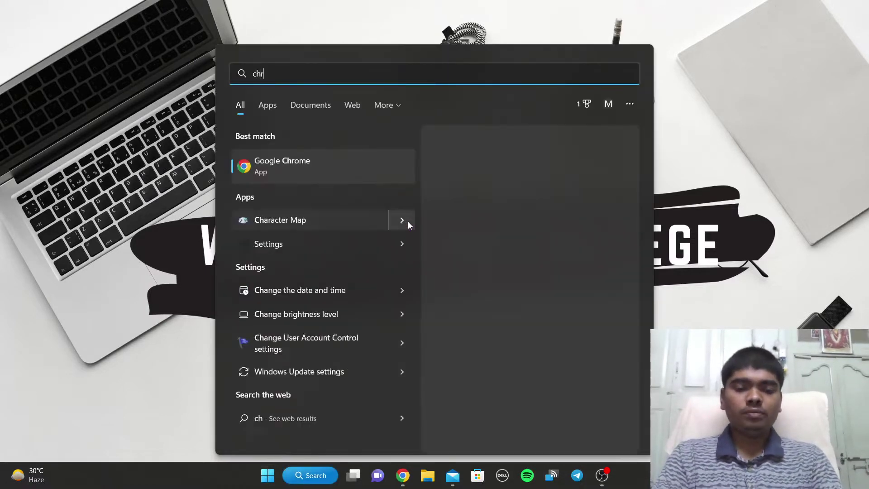
key(Return)
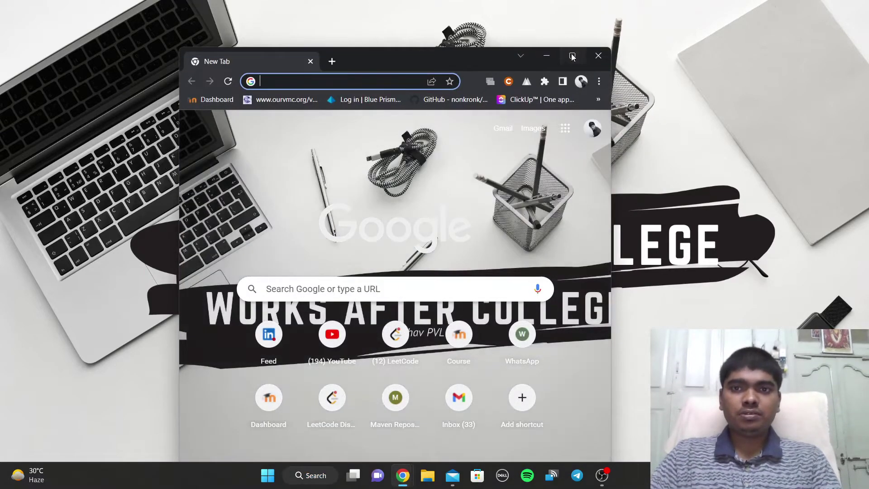
key(super+Up)
text(ai)
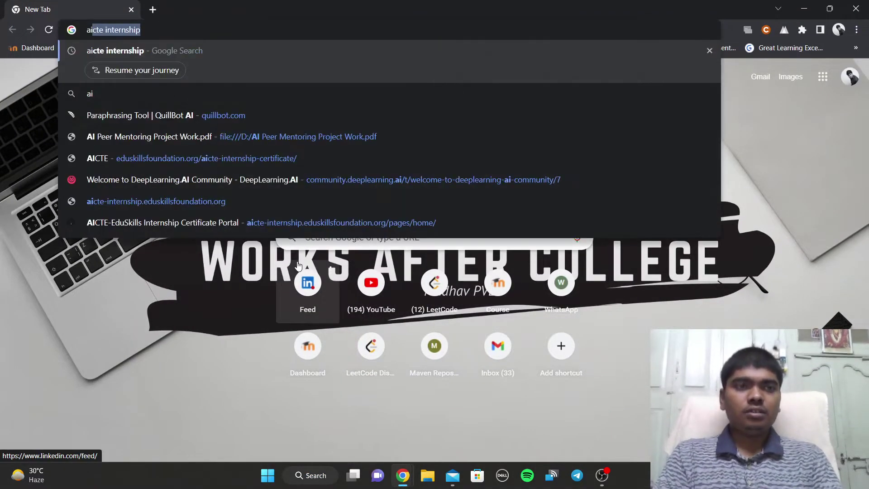
key(Return)
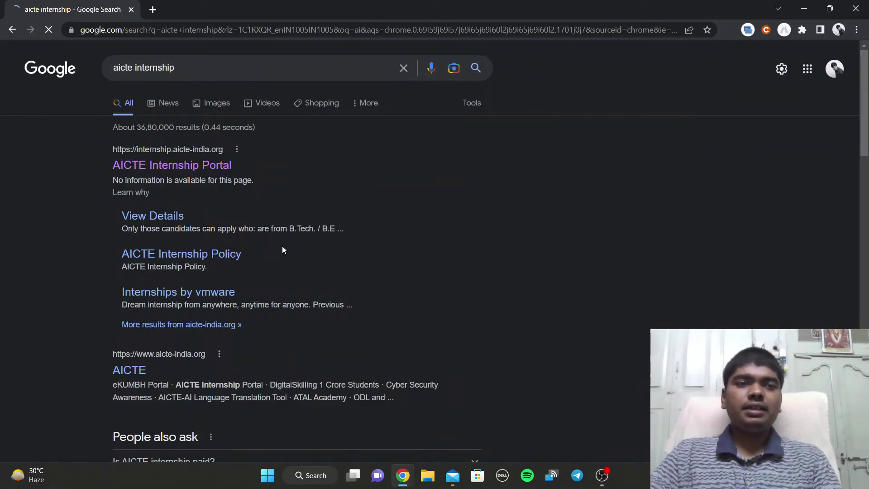
Open the AICTE Internship Portal result, sign out of the current account, and go to Login.
click(184, 162)
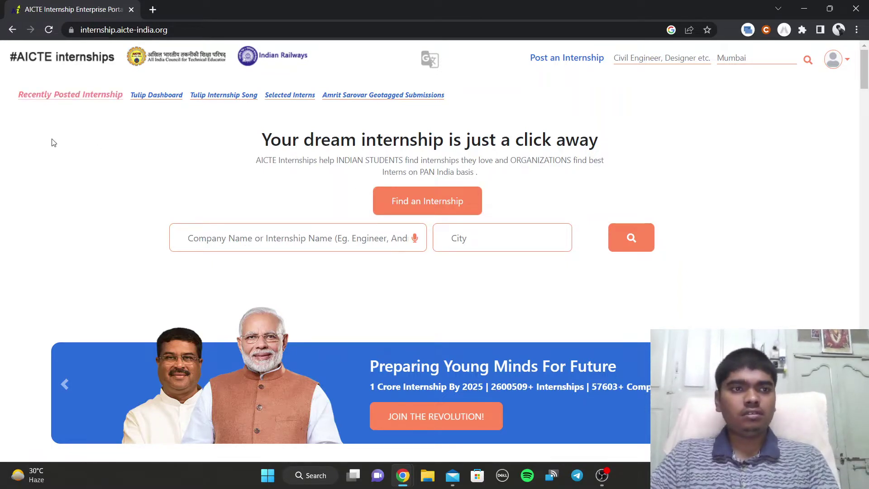
click(847, 62)
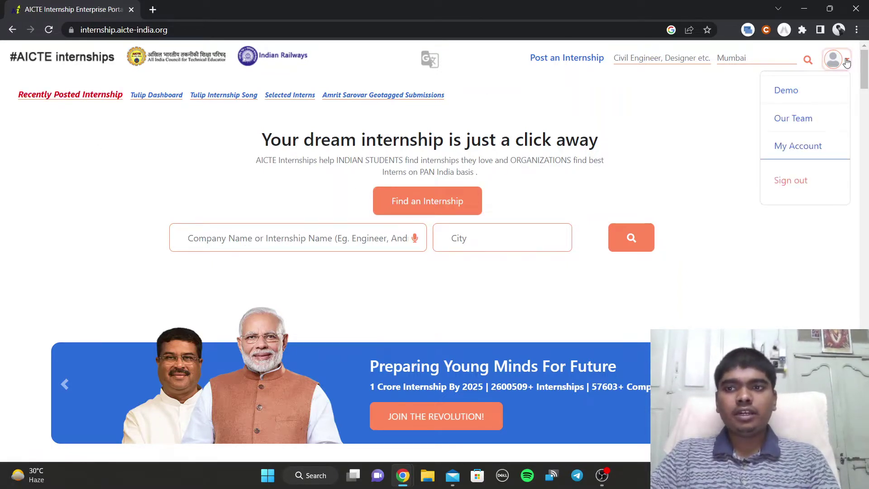
click(797, 180)
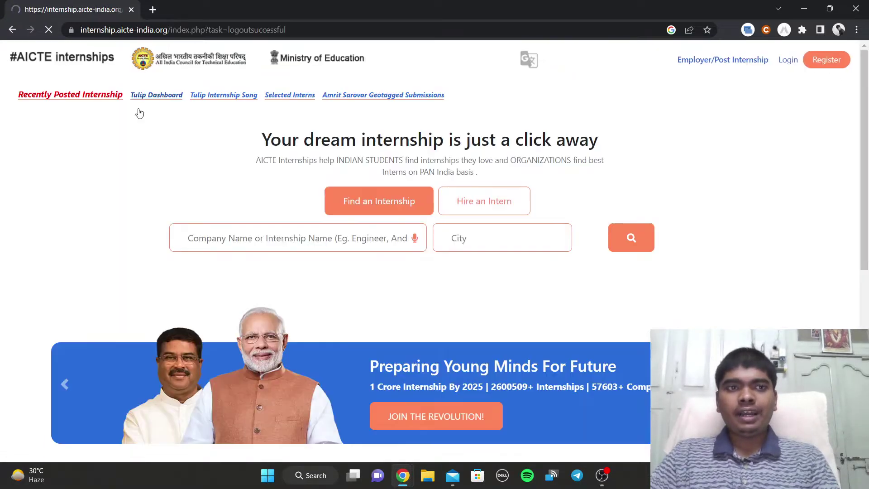
click(781, 67)
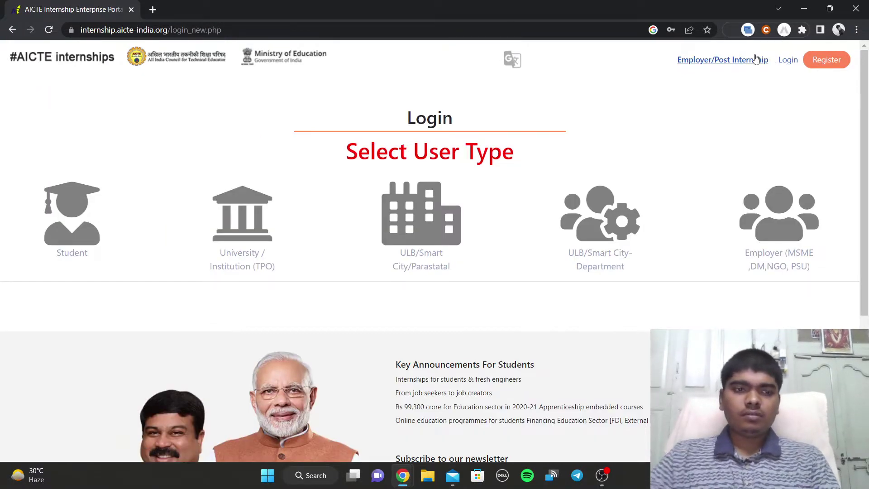
Choose the Student user type and go to New Student Registration.
click(82, 213)
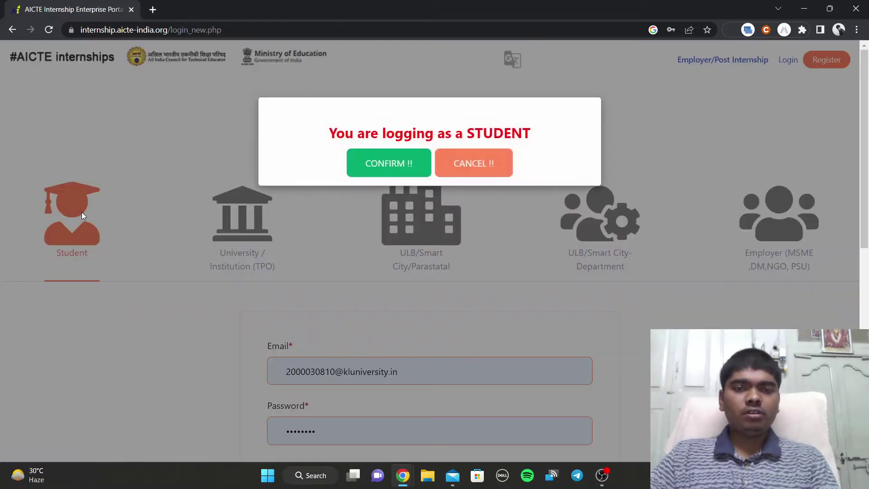
click(402, 163)
scroll(423, 393, down, 3)
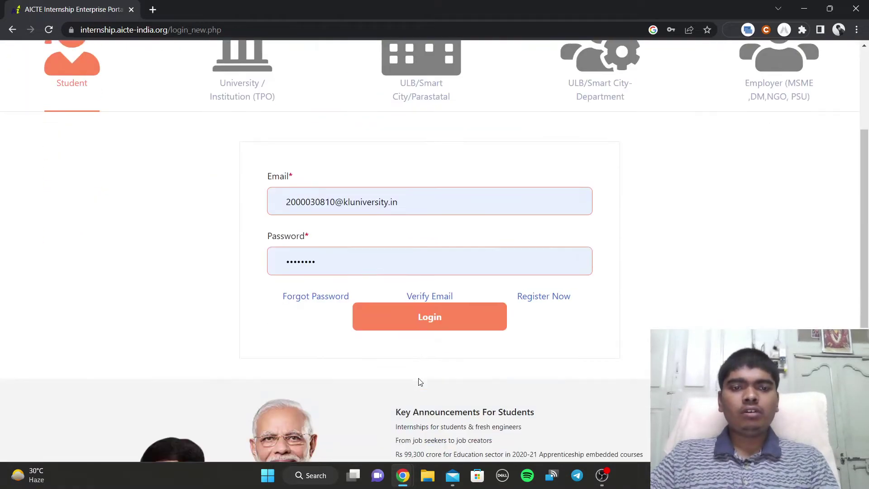
click(538, 296)
Browse the empty registration form, peeking at the Last Passed Course choices without selecting.
scroll(339, 282, down, 4)
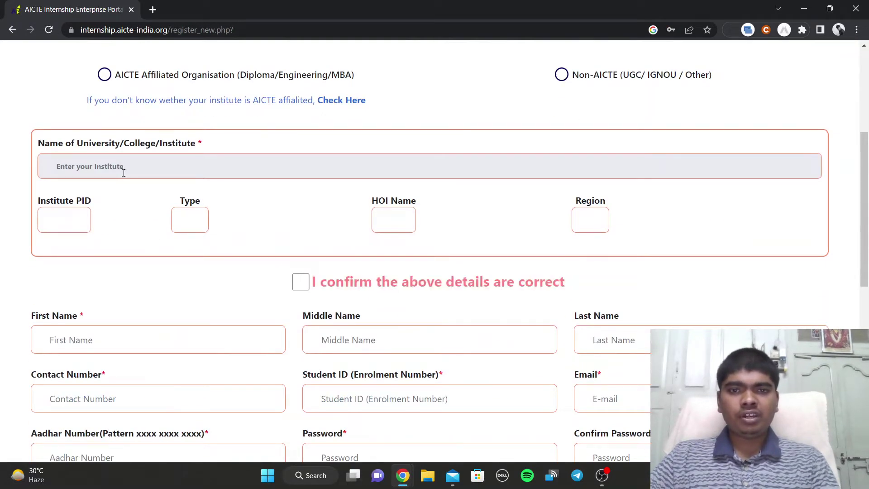
scroll(257, 276, down, 3)
scroll(508, 276, up, 2)
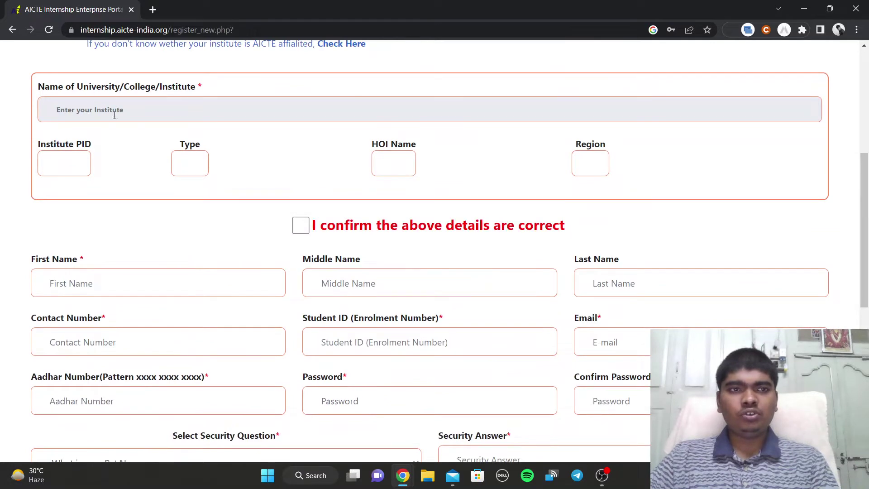
scroll(359, 305, down, 3)
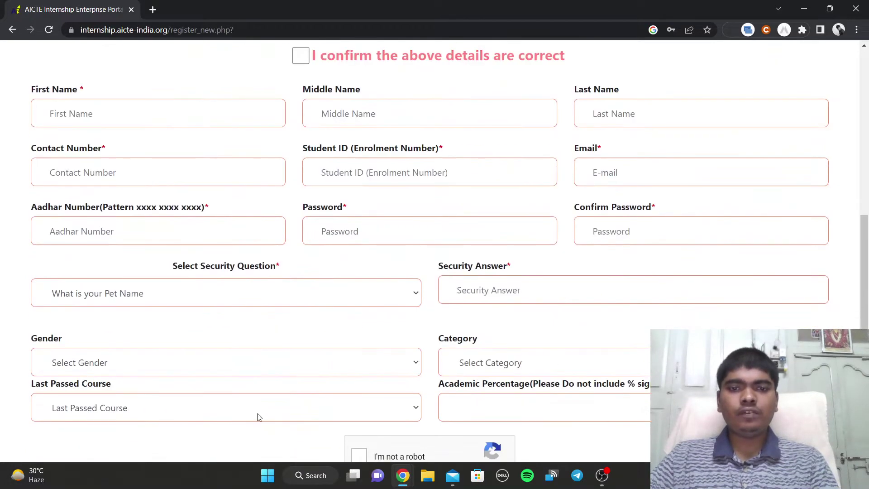
click(174, 412)
click(19, 213)
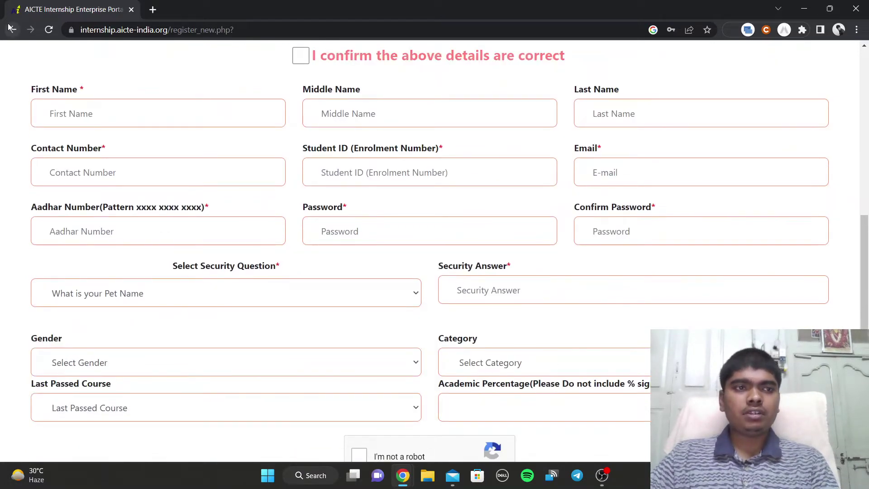
scroll(200, 156, up, 3)
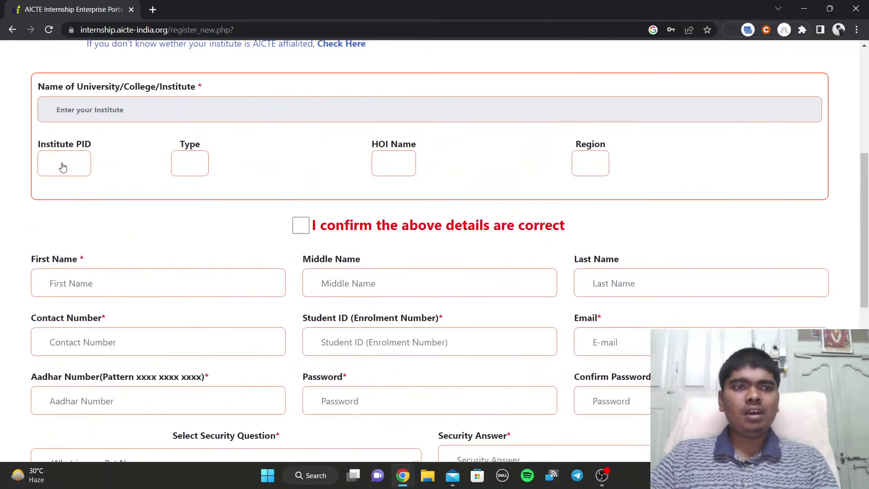
click(144, 109)
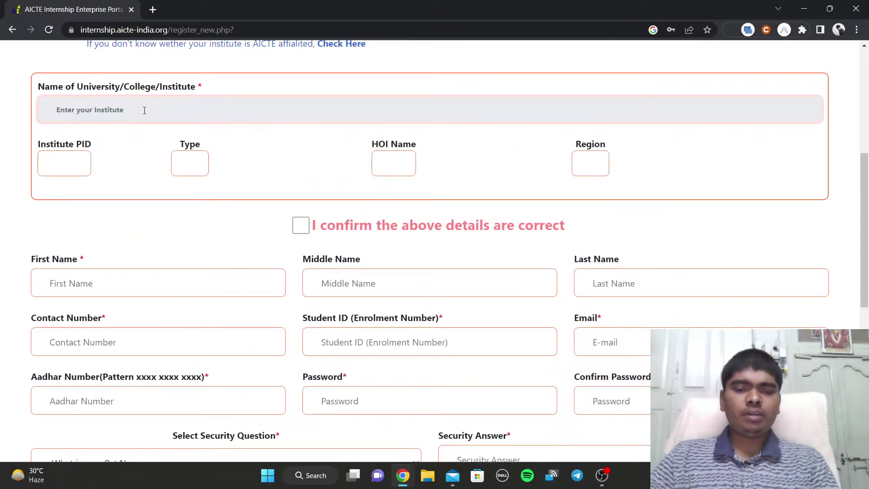
scroll(145, 110, down, 7)
scroll(145, 113, up, 10)
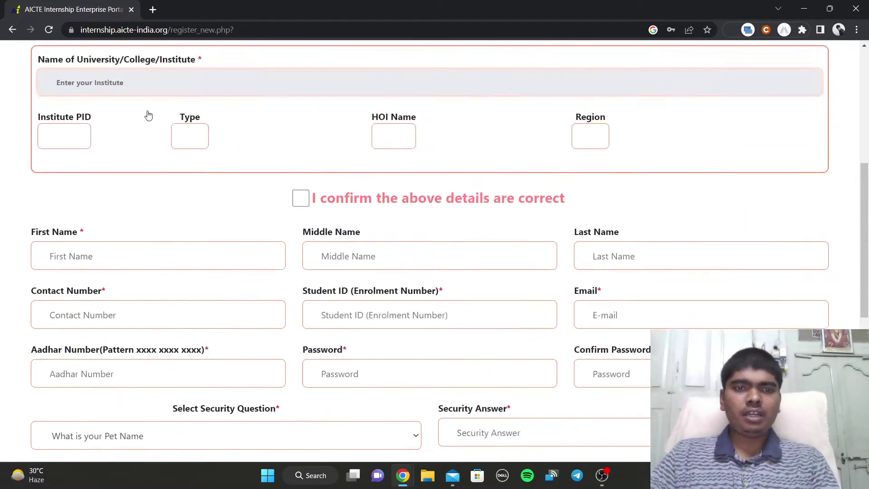
click(169, 216)
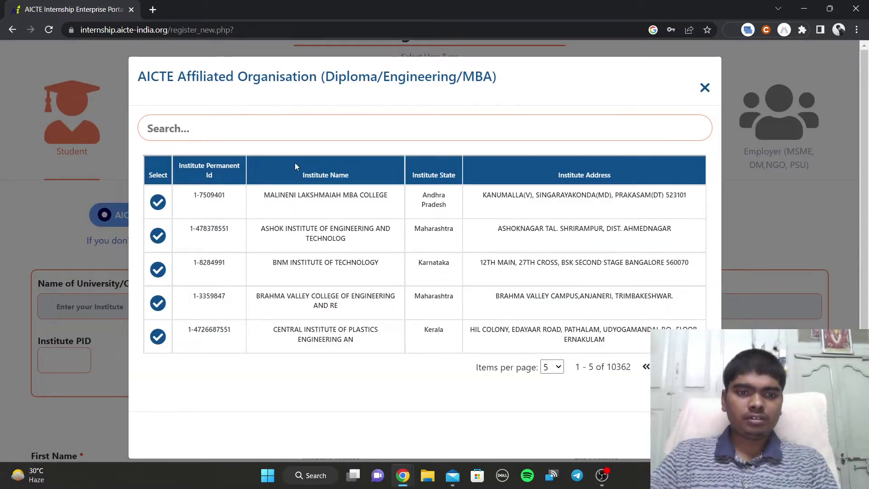
click(173, 132)
text(koneru)
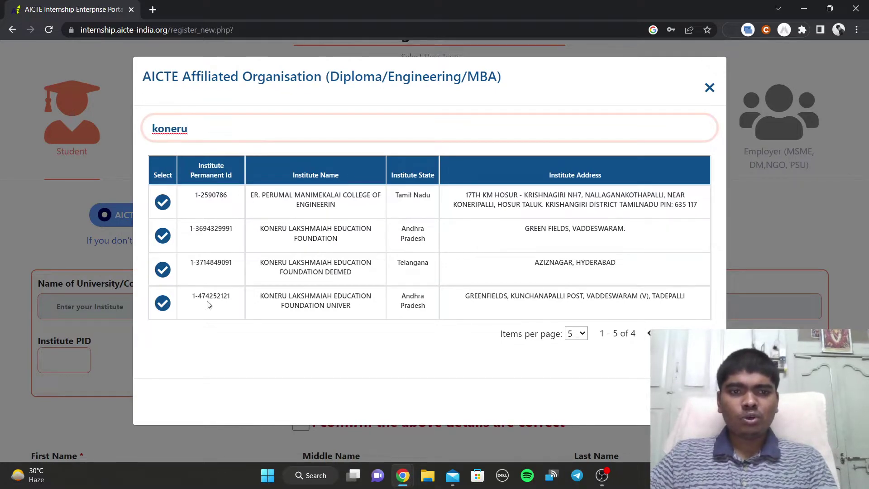
click(163, 303)
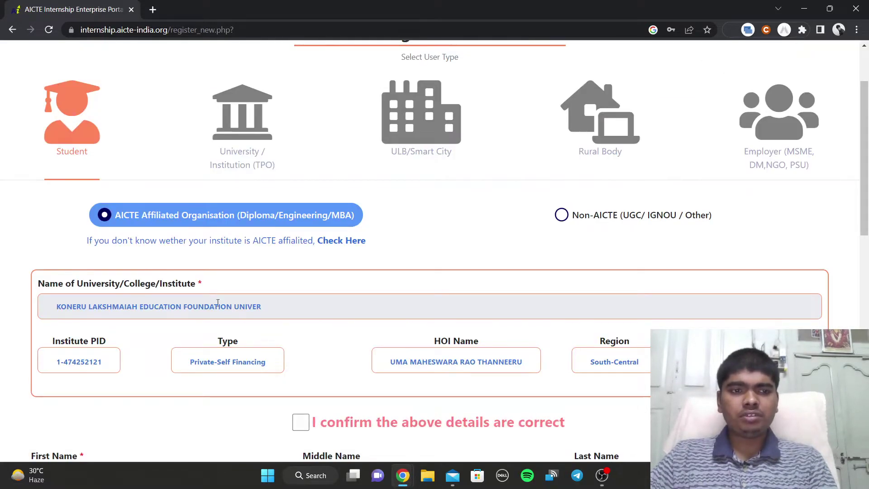
scroll(333, 252, down, 5)
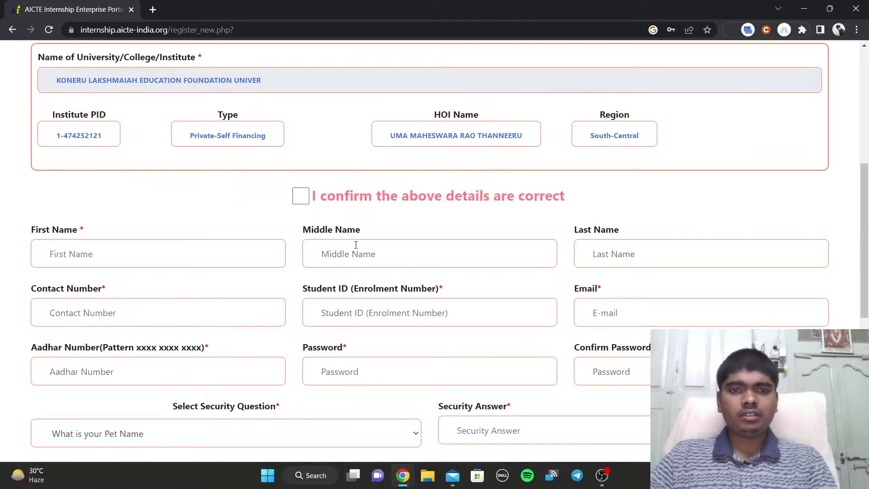
click(300, 195)
scroll(159, 208, down, 3)
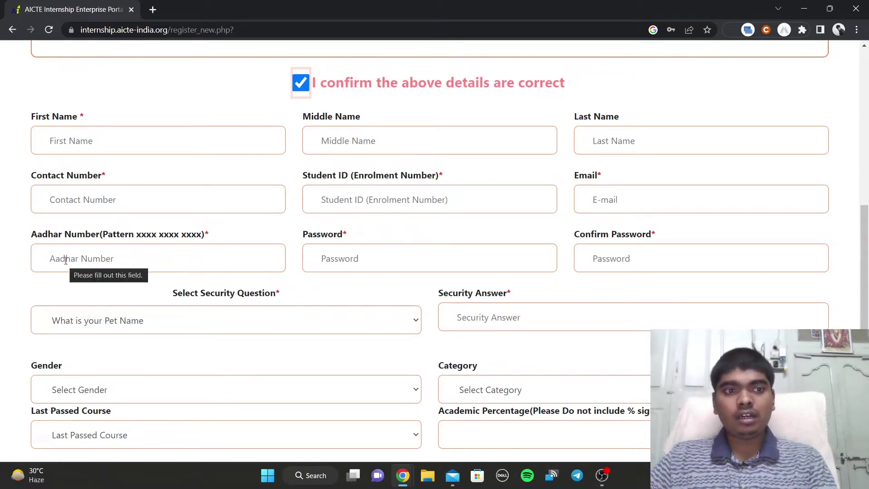
scroll(257, 199, down, 3)
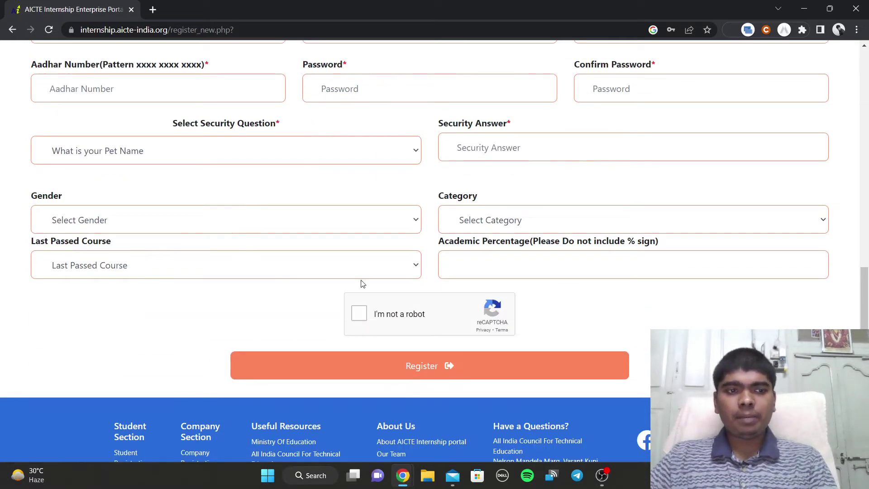
scroll(481, 258, up, 7)
Choose Student registration again, then cancel the student registration.
scroll(317, 222, up, 4)
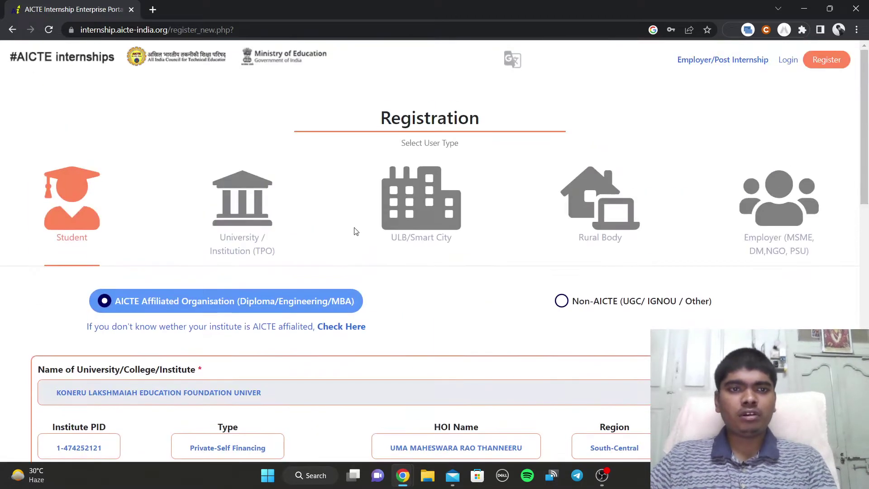
click(58, 213)
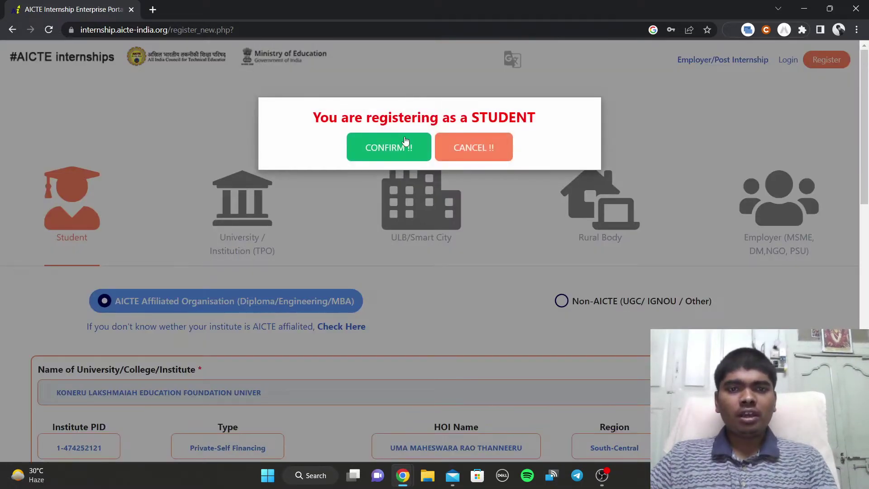
click(405, 142)
click(62, 201)
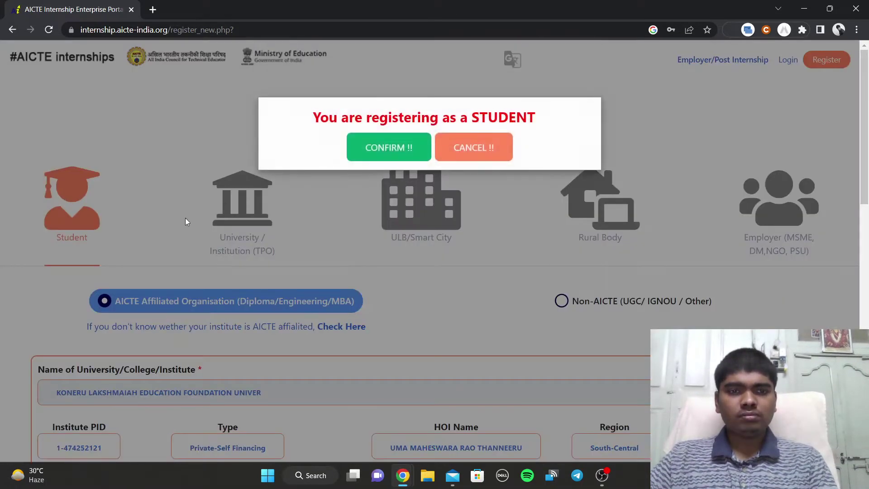
click(494, 152)
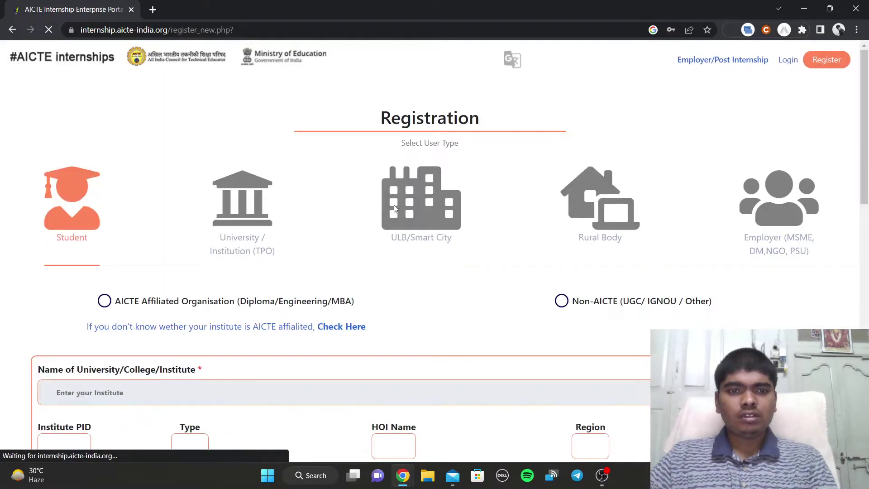
Log in as a student with the saved email and password, dismissing the success message.
click(787, 59)
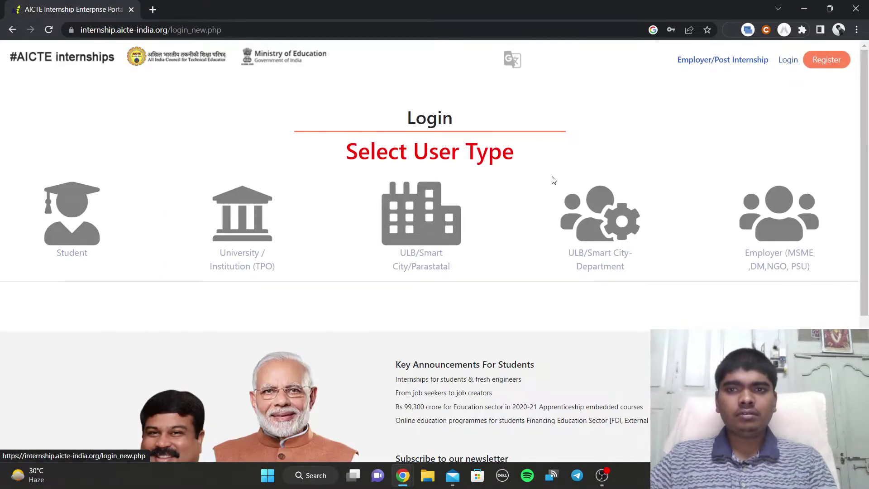
click(88, 224)
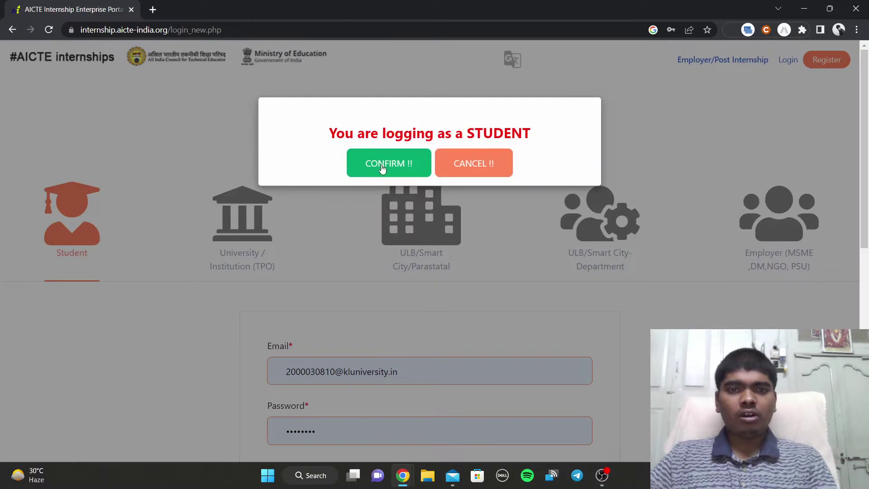
click(382, 166)
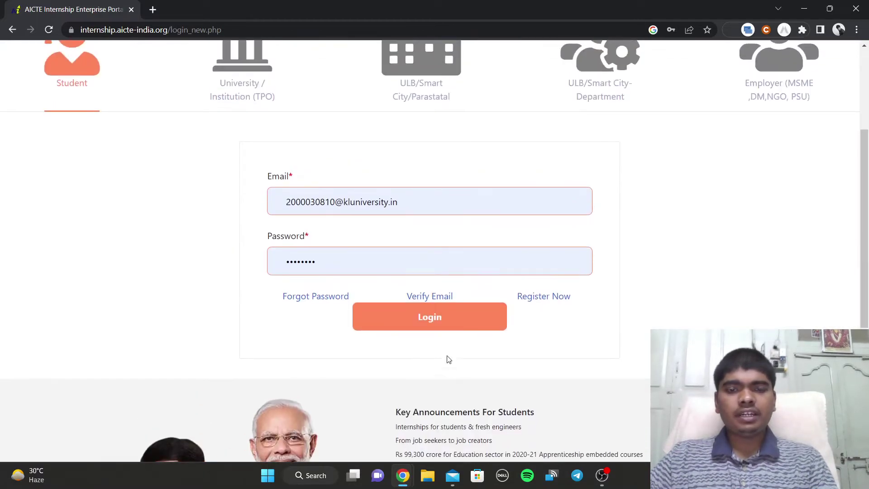
click(434, 326)
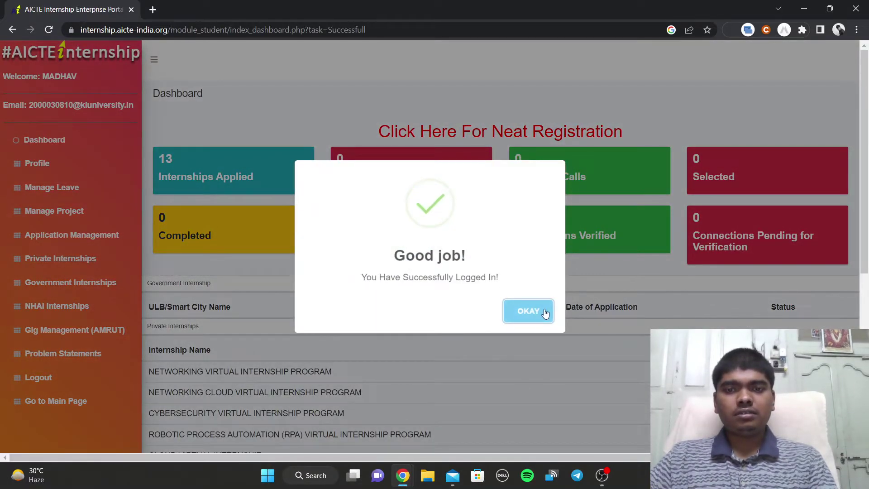
click(543, 312)
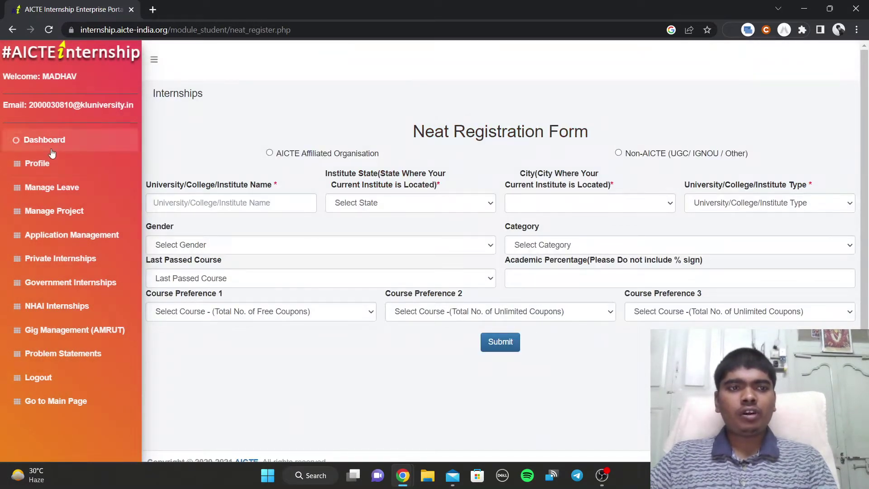
Open the student profile and switch it into edit mode.
click(60, 167)
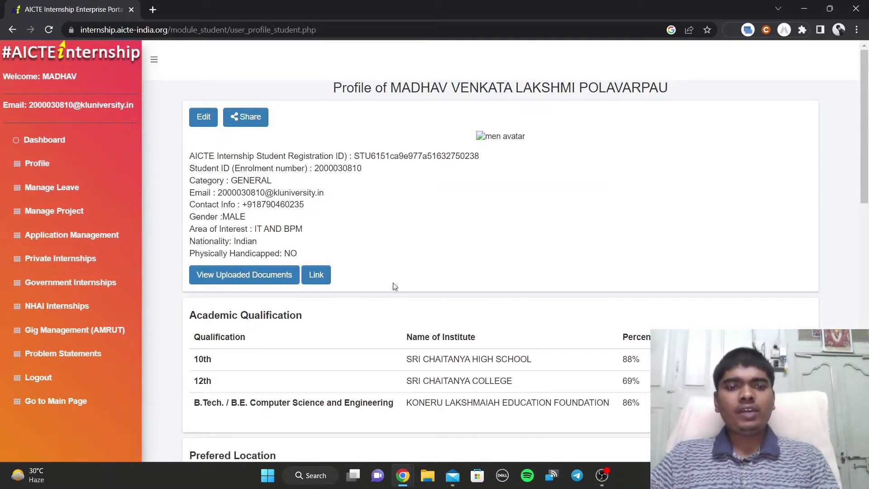
drag(189, 154, 325, 262)
click(361, 223)
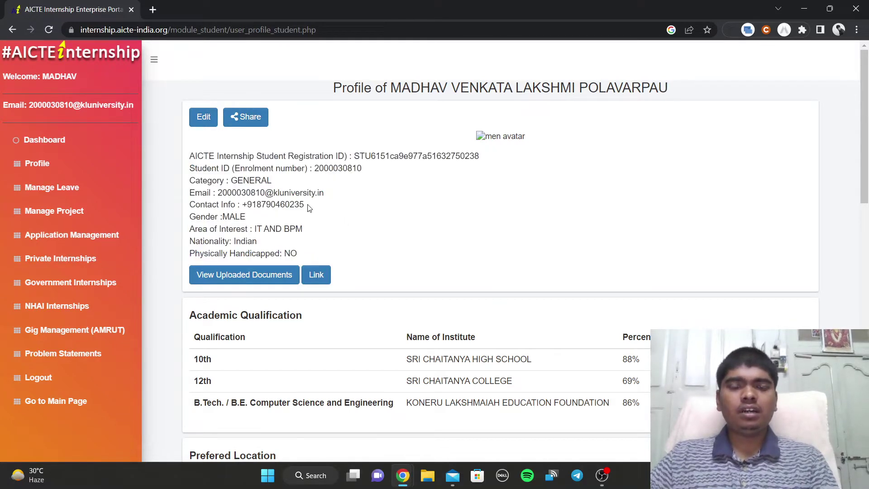
click(208, 121)
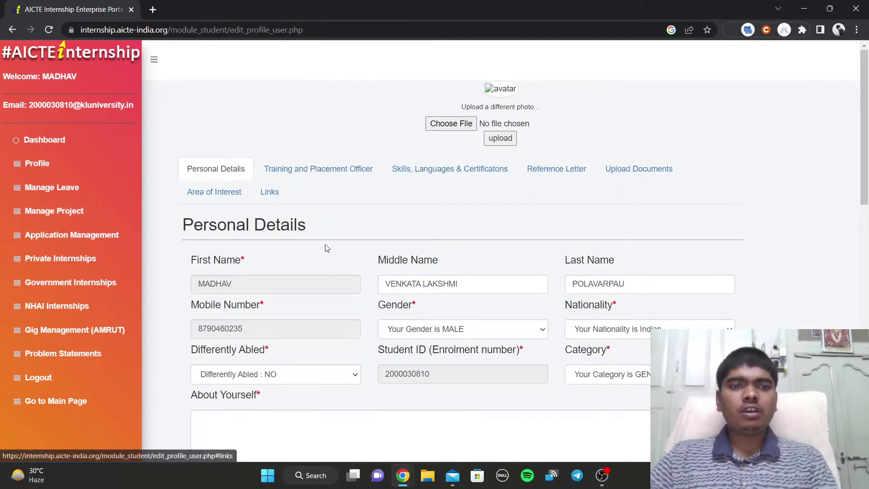
scroll(464, 335, down, 4)
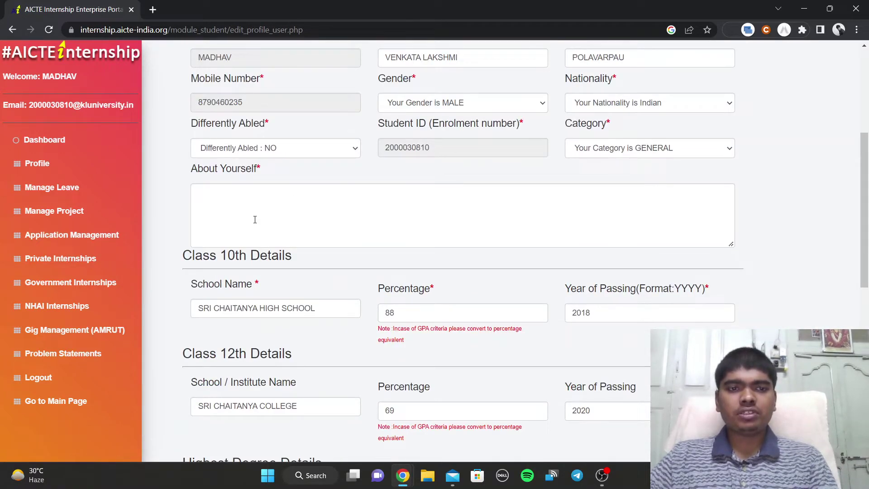
Load LinkedIn in a new tab and return to the AICTE portal tab.
click(153, 9)
text(linkedin.com)
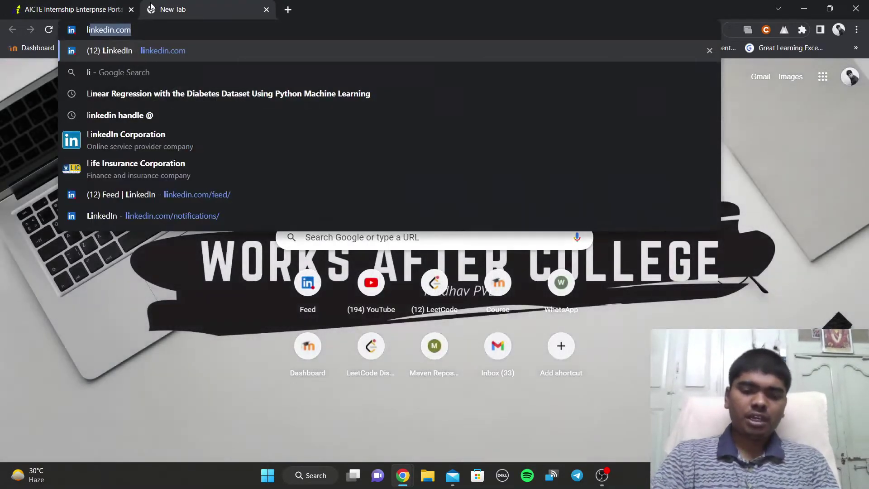
key(Return)
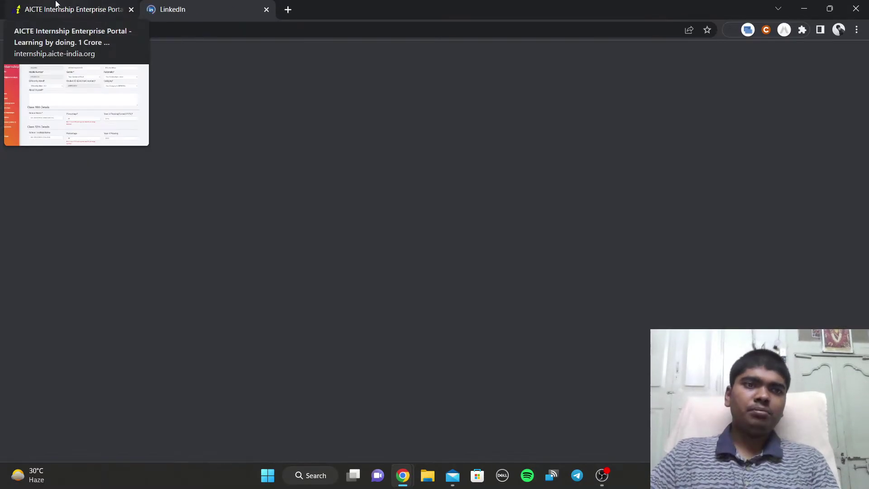
click(72, 9)
Review the Links and Personal Details sections, then the Training and Placement Officer details.
scroll(310, 138, up, 5)
click(270, 192)
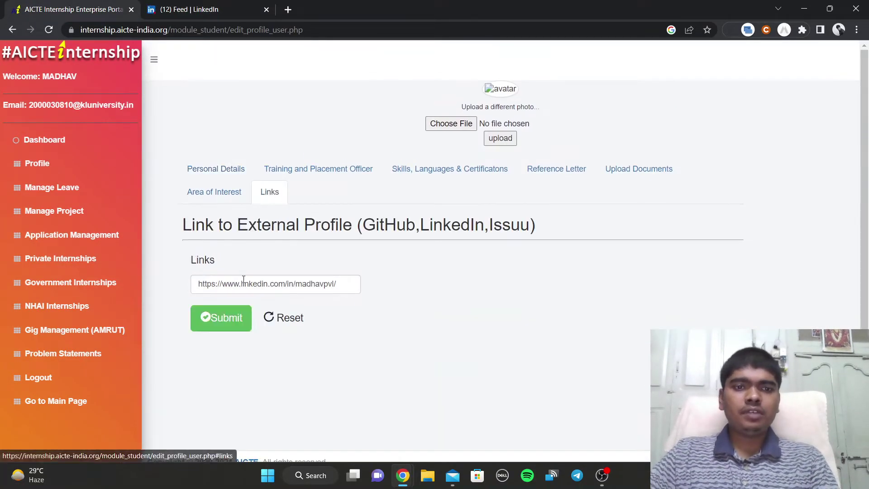
click(225, 169)
scroll(328, 225, down, 1)
scroll(344, 224, down, 1)
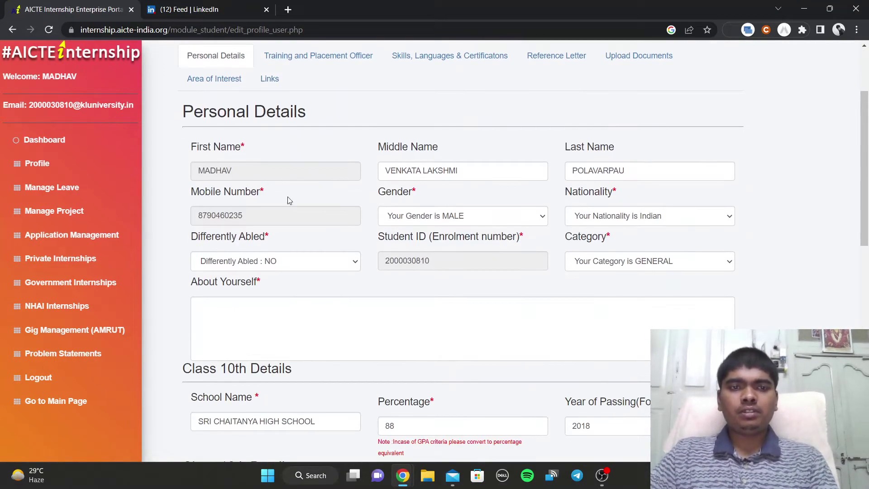
scroll(272, 206, down, 5)
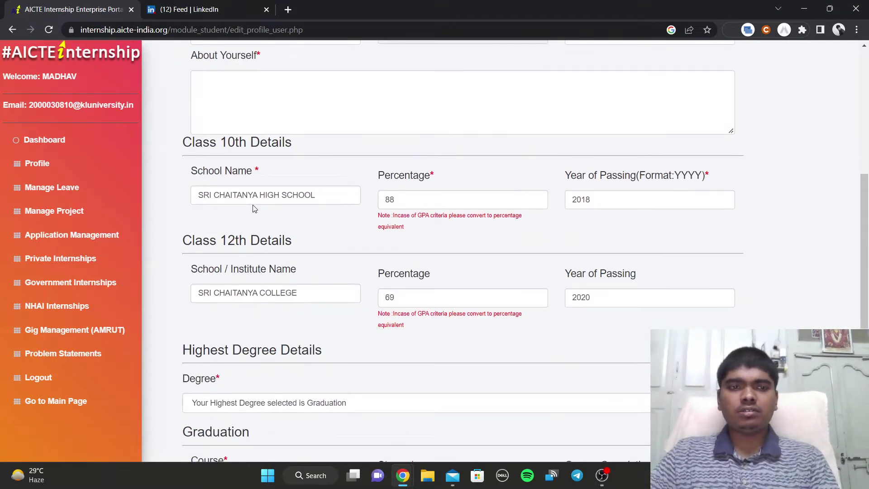
scroll(239, 264, down, 5)
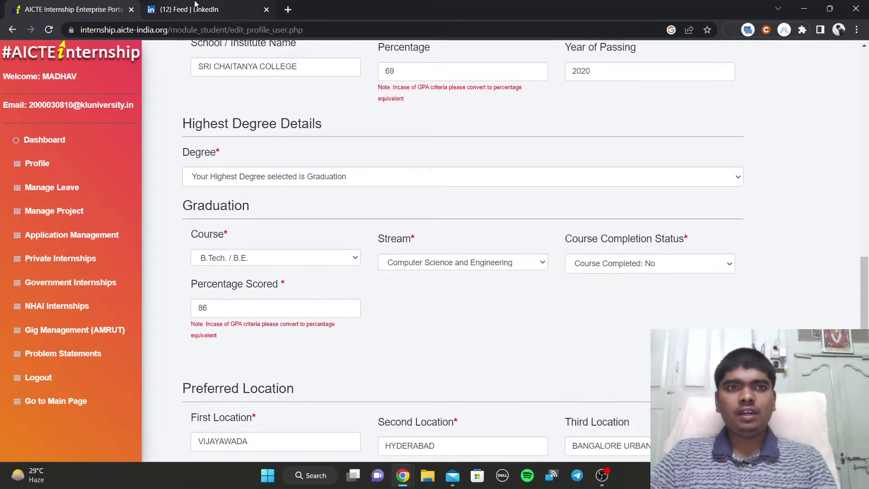
scroll(310, 171, up, 10)
click(311, 170)
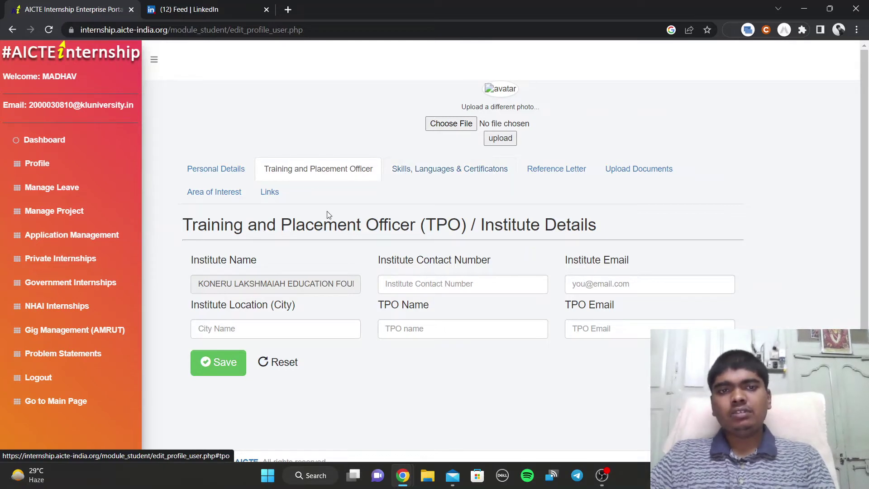
Review the Skills, Languages & Certifications section, then the Reference Letter upload section.
click(428, 171)
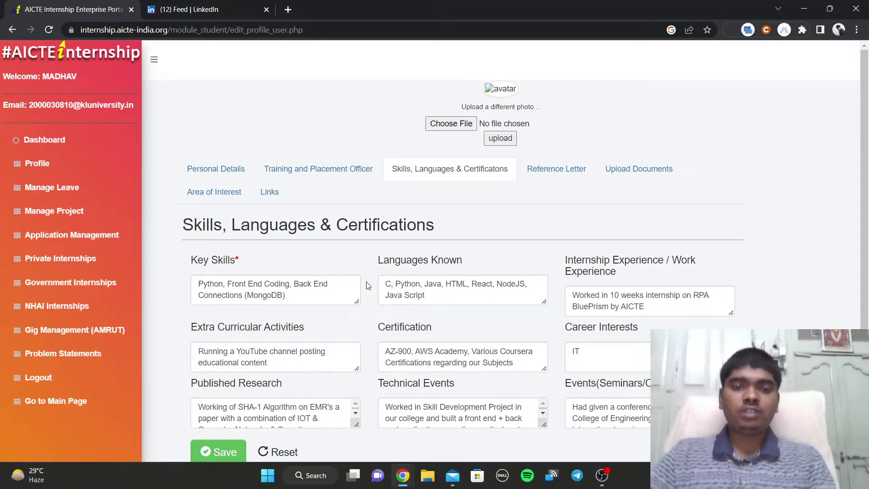
scroll(366, 285, down, 1)
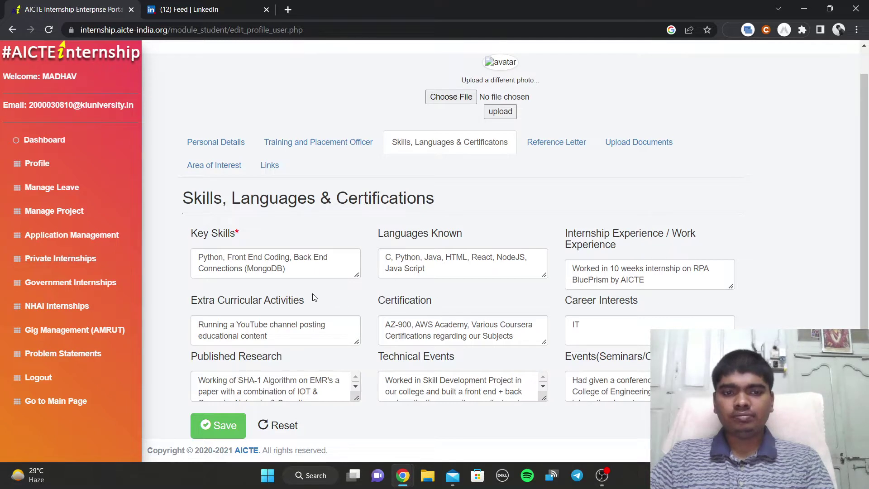
click(550, 142)
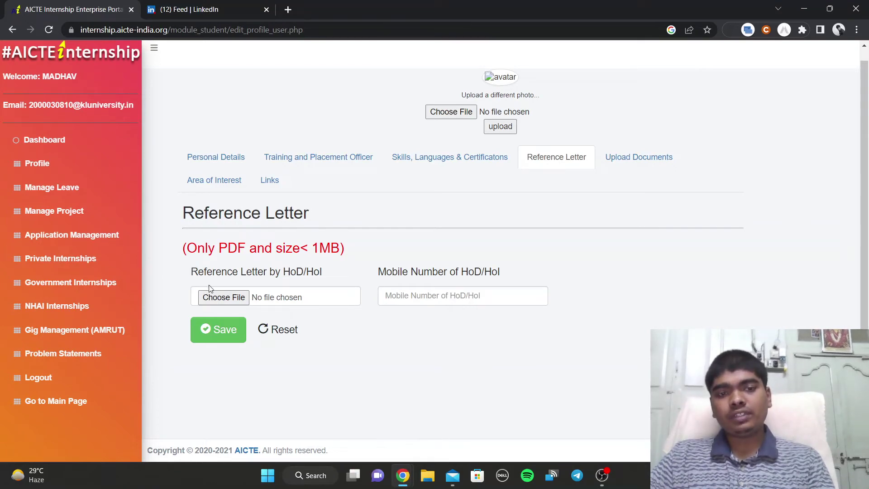
Cancel the reference letter picker and review Documents, Area of Interest (IT AND BPM) and Links.
click(256, 300)
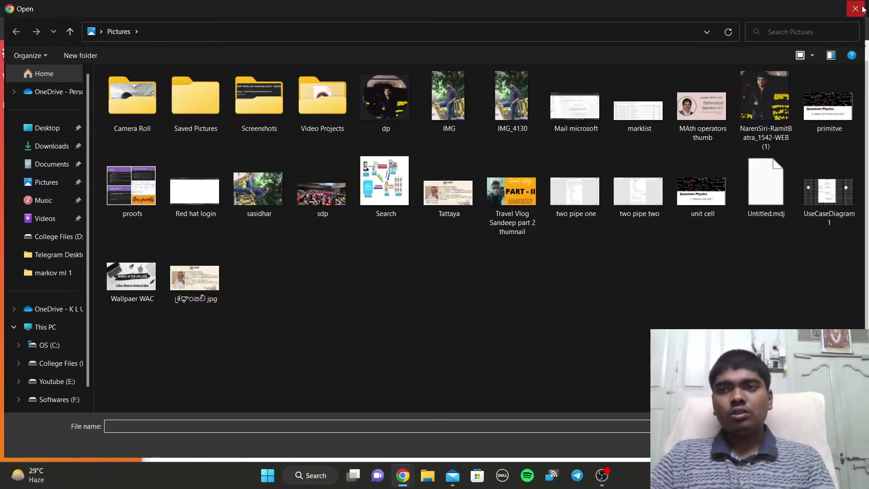
click(856, 8)
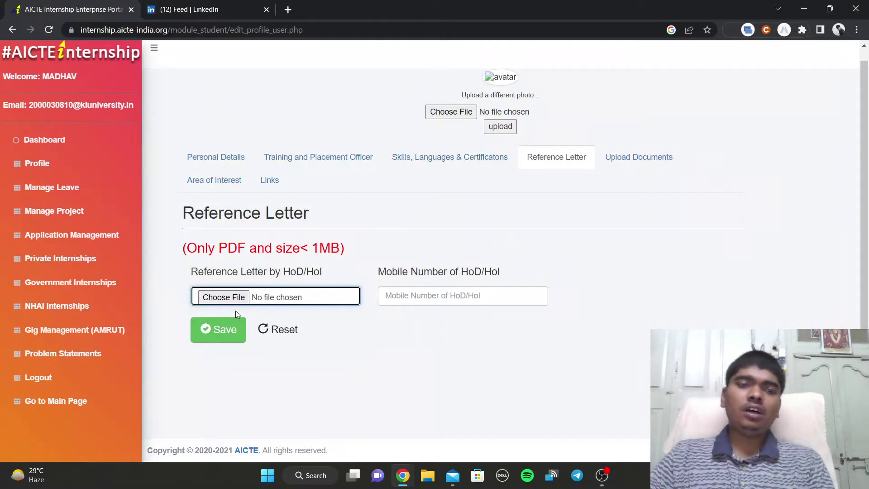
click(637, 159)
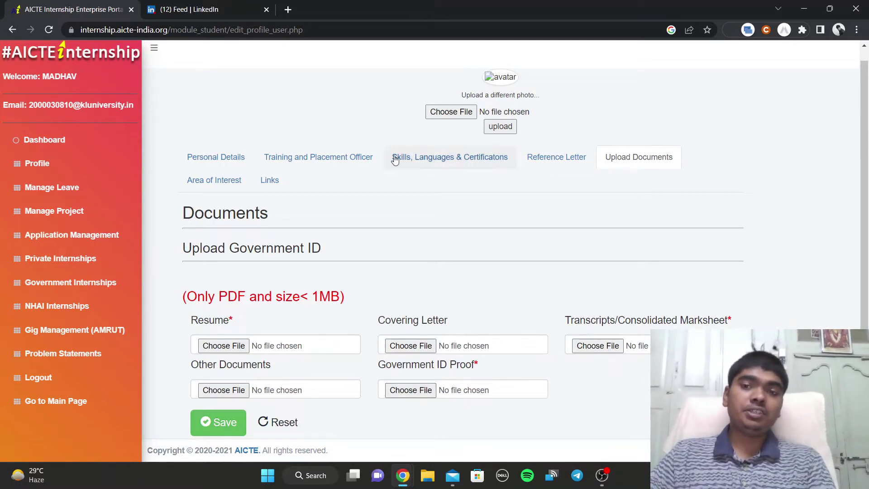
click(229, 181)
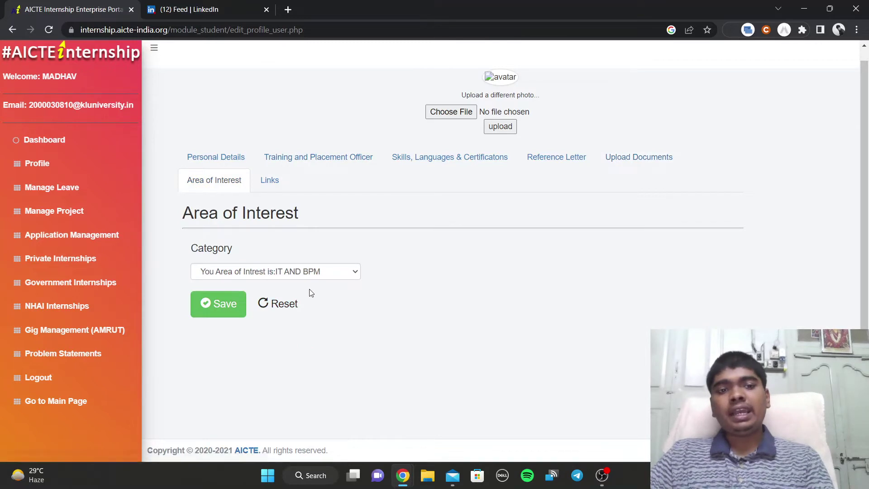
click(269, 181)
click(204, 163)
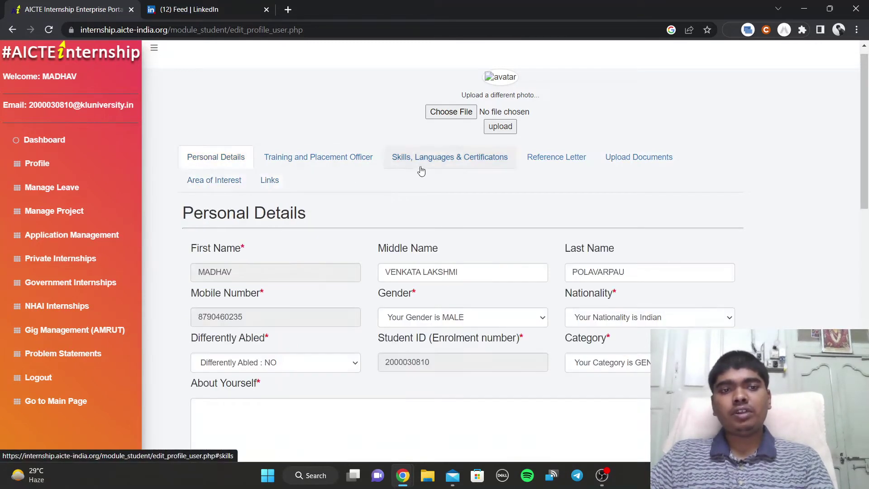
Search Google for 'aicte internship' again and open the AICTE Internship Portal result.
click(76, 149)
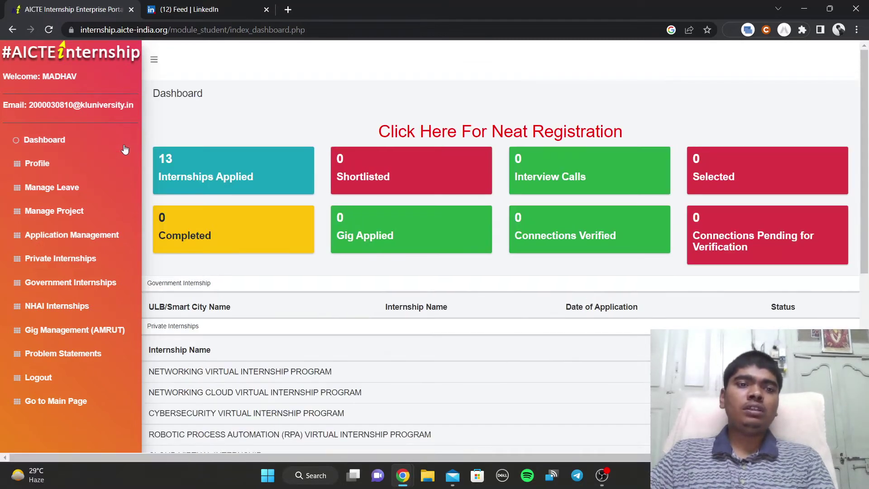
click(214, 29)
text(ac)
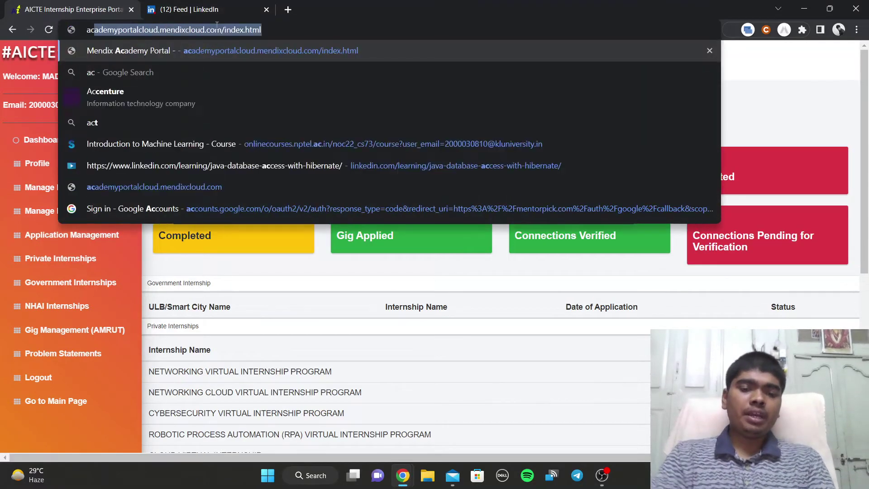
text(ite interns)
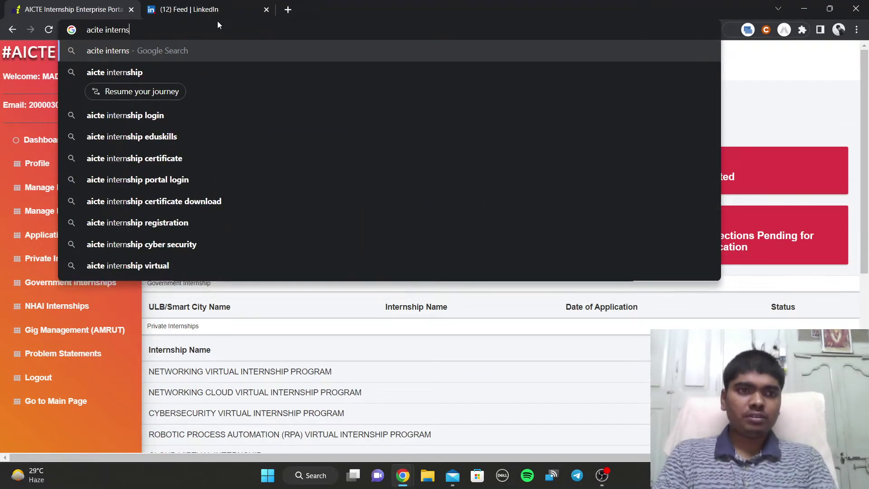
key(Down)
key(Return)
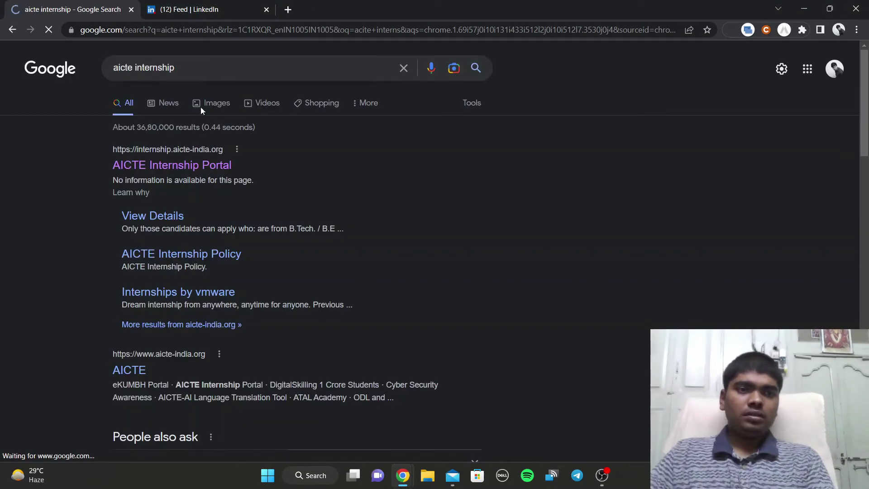
click(185, 167)
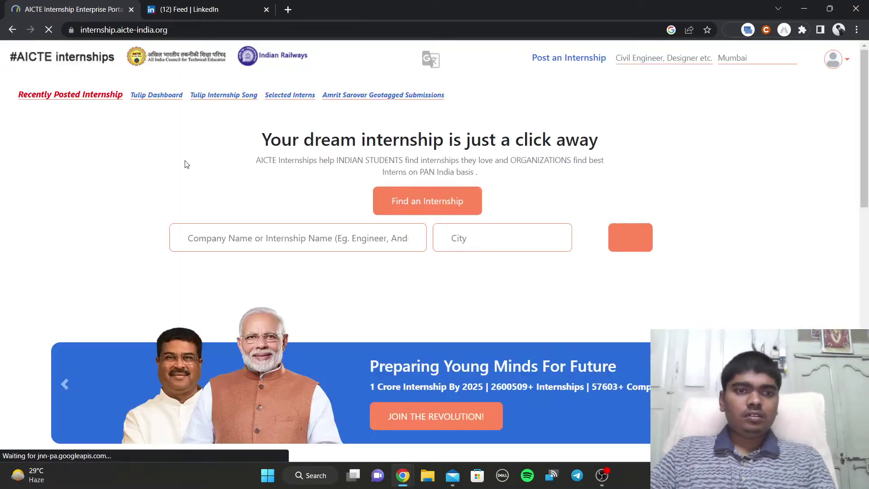
Open Internship by EduSkills from the categories and browse its virtual programs.
click(836, 60)
click(654, 270)
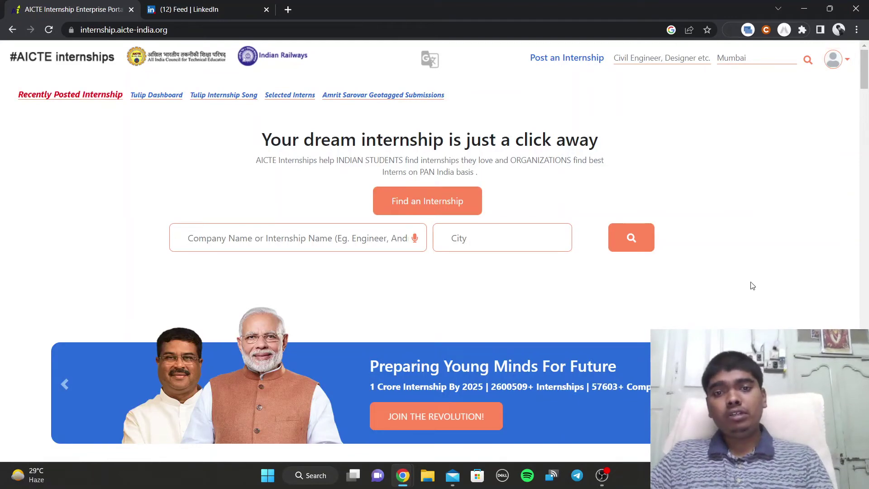
scroll(259, 194, down, 8)
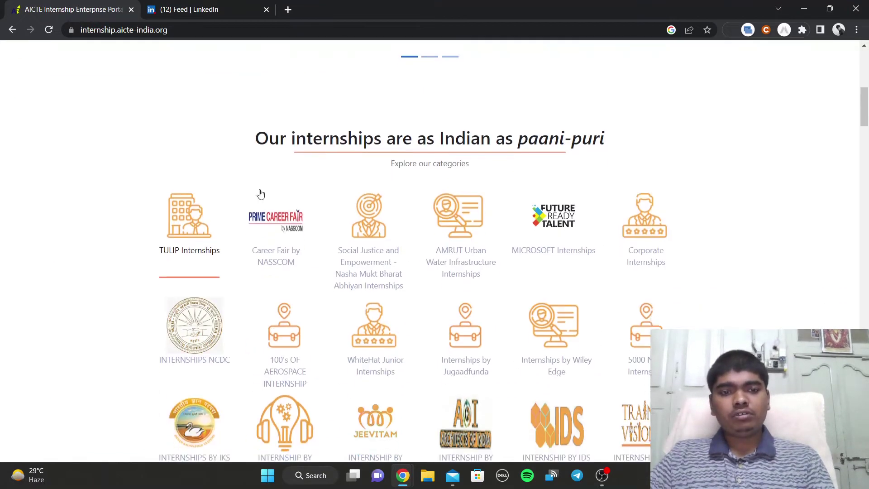
scroll(419, 243, down, 3)
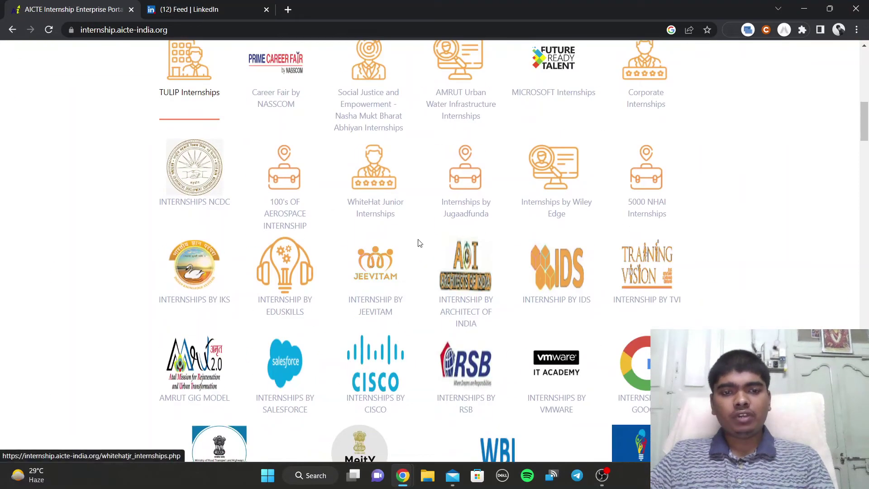
click(284, 284)
scroll(320, 295, down, 10)
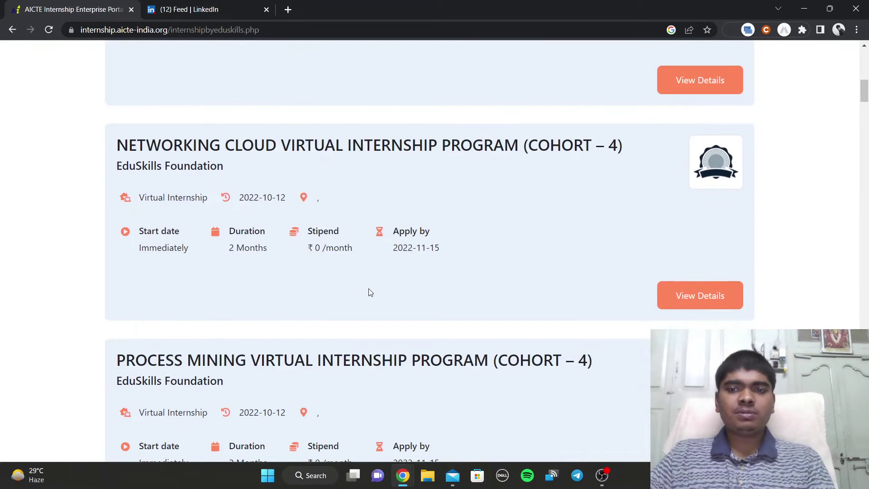
scroll(371, 292, down, 20)
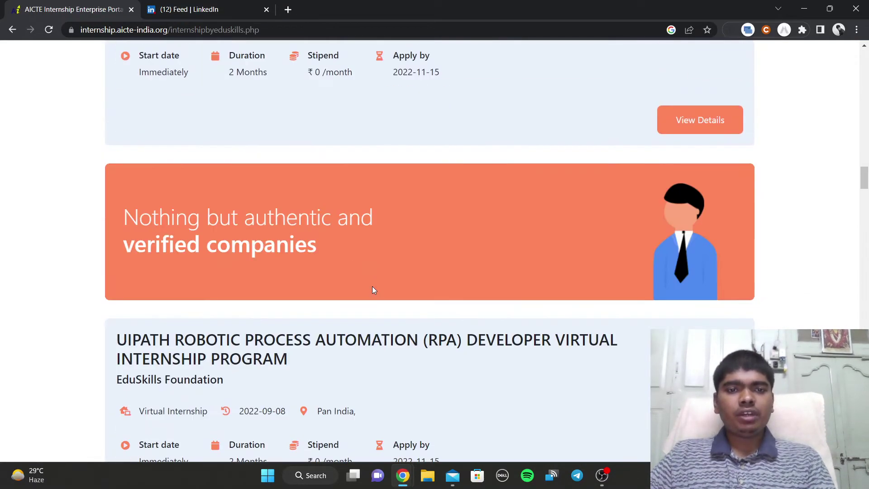
scroll(372, 286, up, 15)
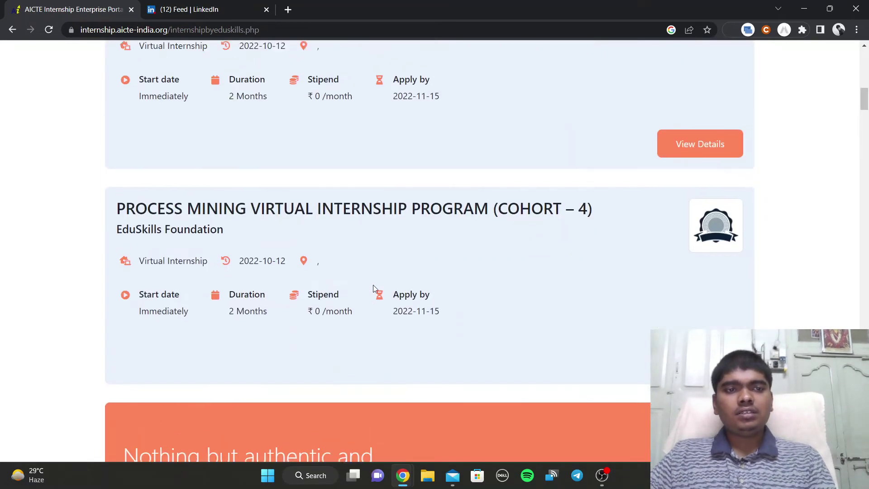
scroll(373, 288, up, 10)
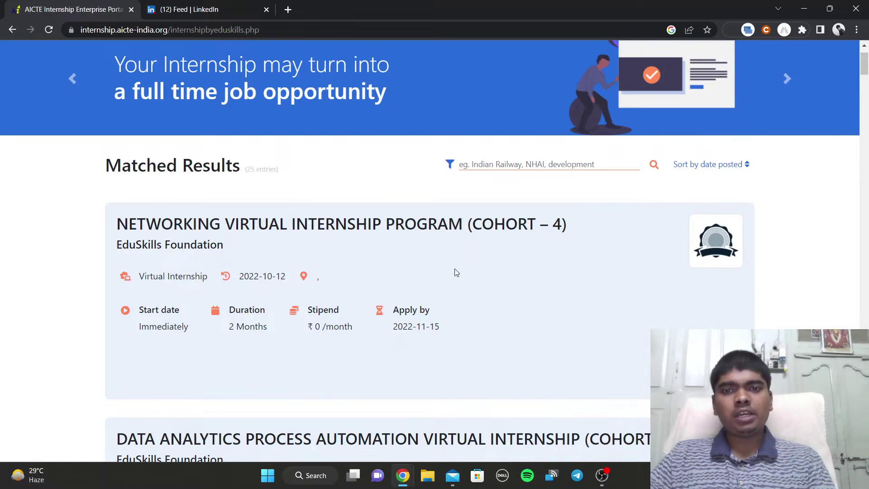
Open the Networking Virtual Internship Program (Cohort – 4) details and scroll through them.
click(324, 283)
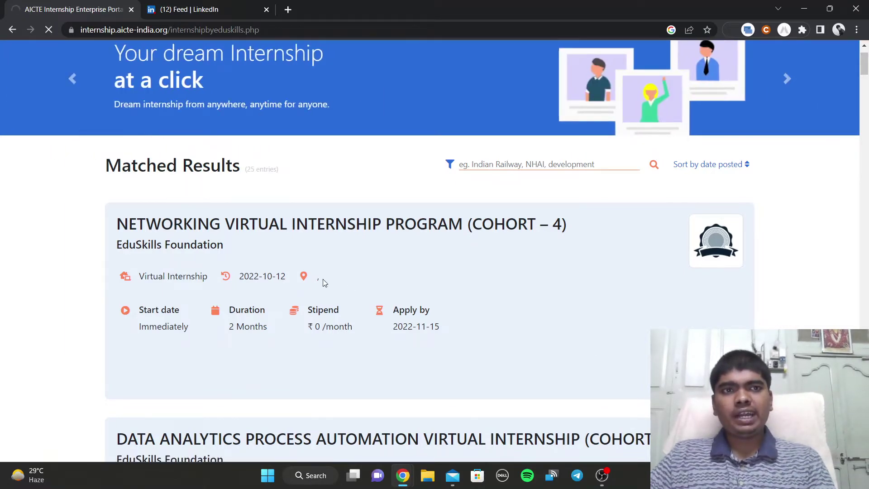
scroll(323, 279, down, 5)
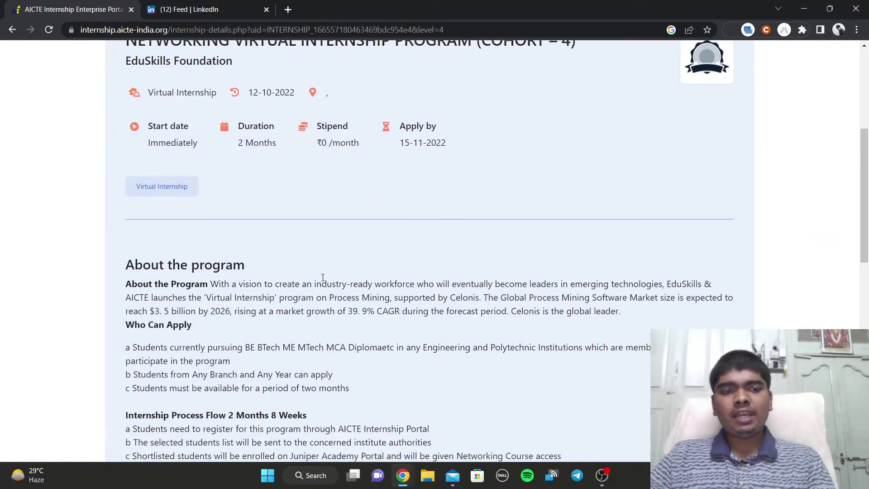
scroll(323, 277, down, 5)
scroll(322, 280, up, 5)
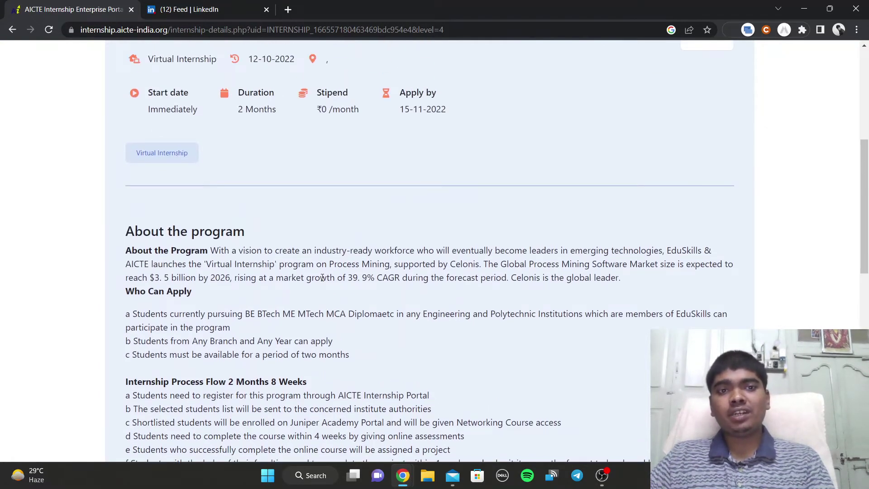
scroll(275, 254, down, 5)
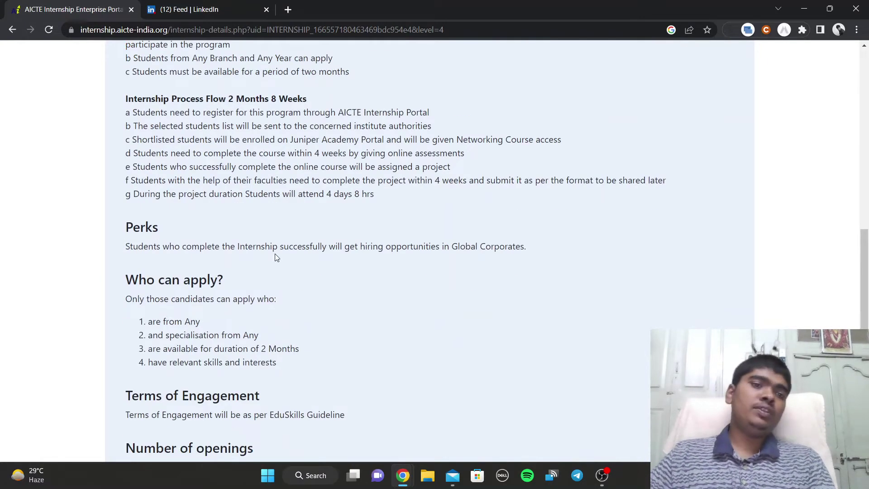
scroll(275, 253, down, 5)
scroll(276, 257, up, 15)
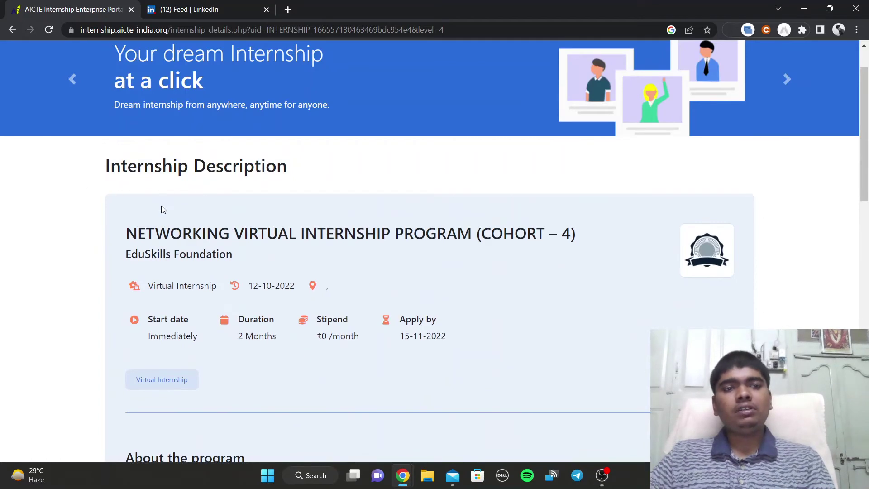
scroll(272, 235, down, 12)
Apply for the internship as a Student, log in to submit, then return to Mail.
click(434, 319)
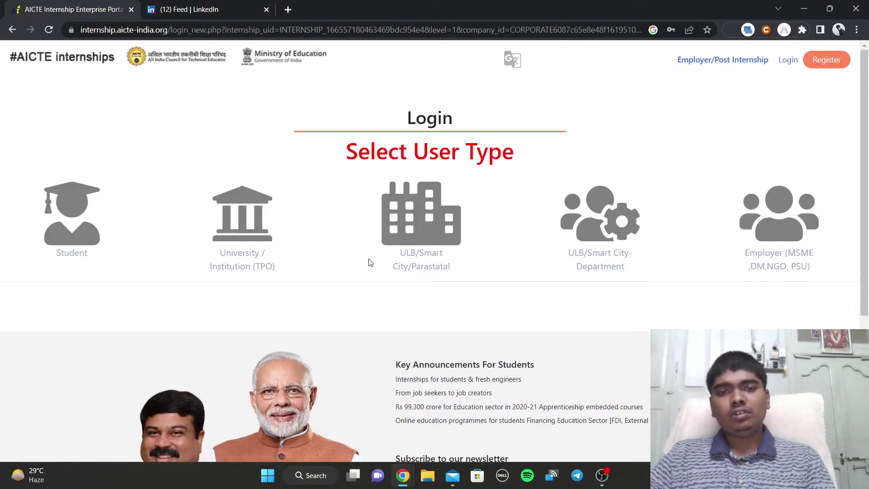
click(70, 231)
click(384, 161)
scroll(403, 254, down, 5)
click(416, 257)
scroll(246, 188, down, 2)
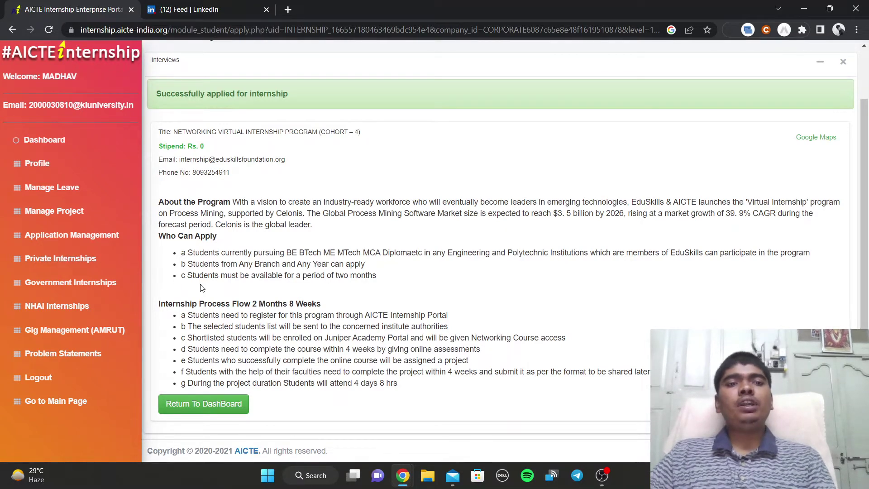
click(452, 475)
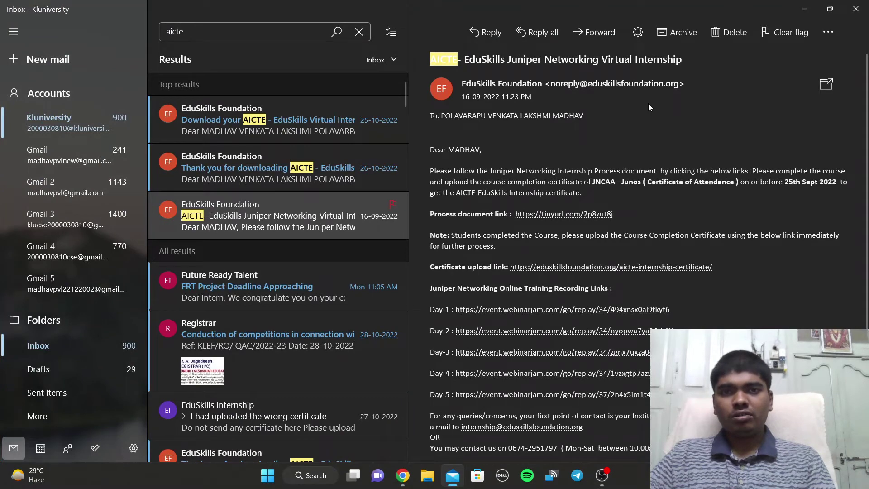
drag(508, 60, 655, 64)
click(653, 73)
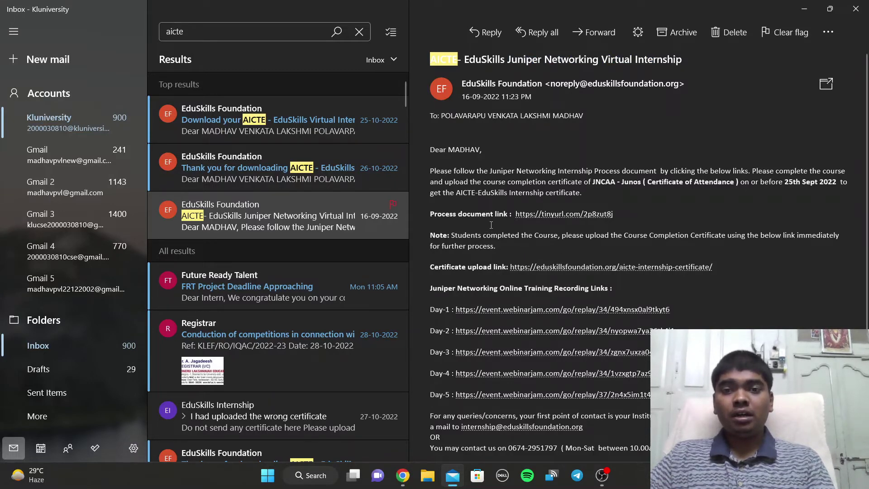
right_click(558, 215)
Open Juniper_Reg_Process_Doc.pdf in Google Drive from the email link and scroll its pages.
click(581, 245)
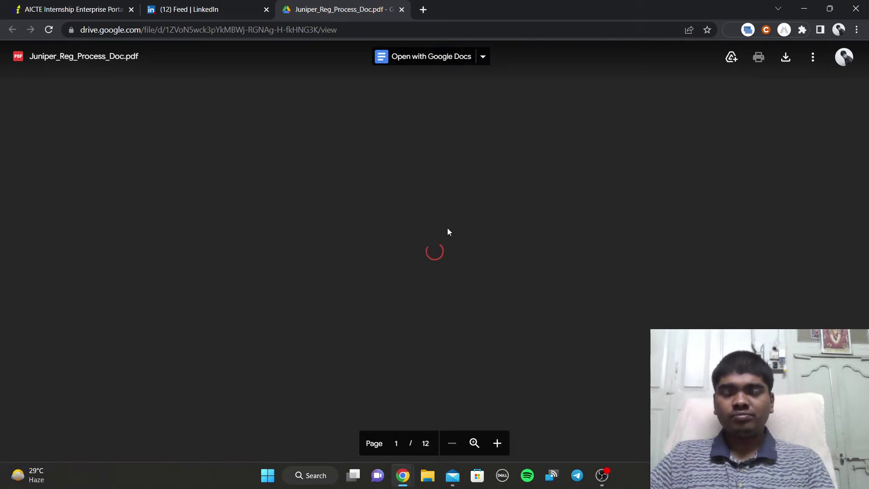
scroll(409, 270, down, 20)
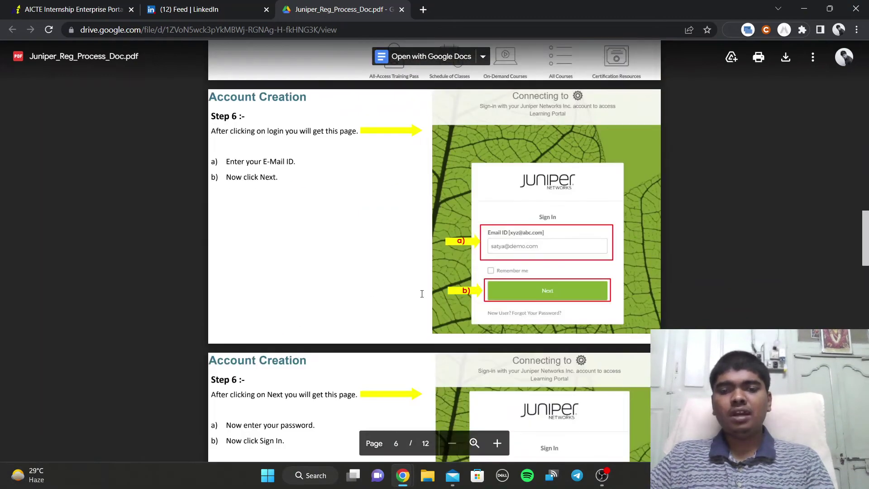
In Mail's aicte results, read the 'Certificates Uploading date extended till 20th Oct 2022' email.
click(453, 475)
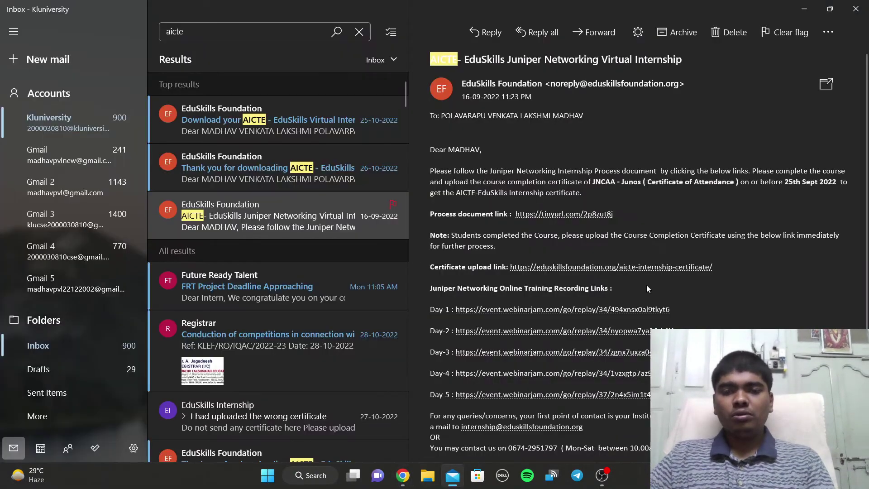
scroll(633, 290, down, 3)
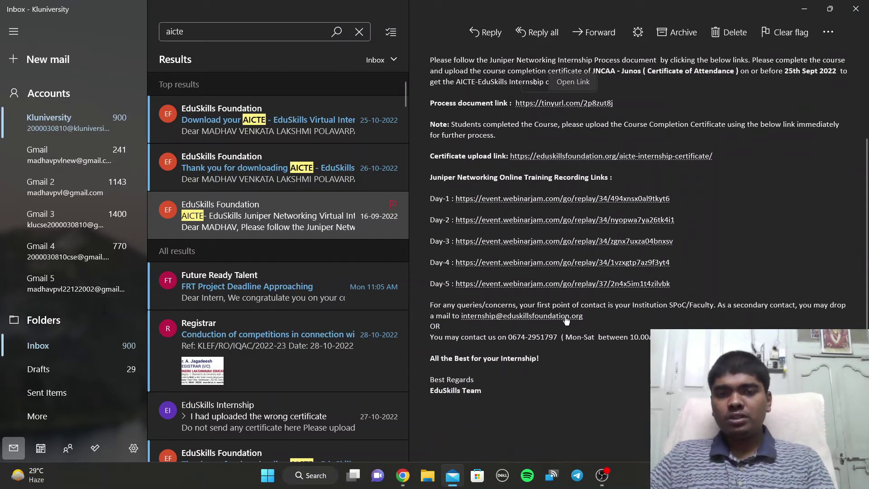
click(253, 170)
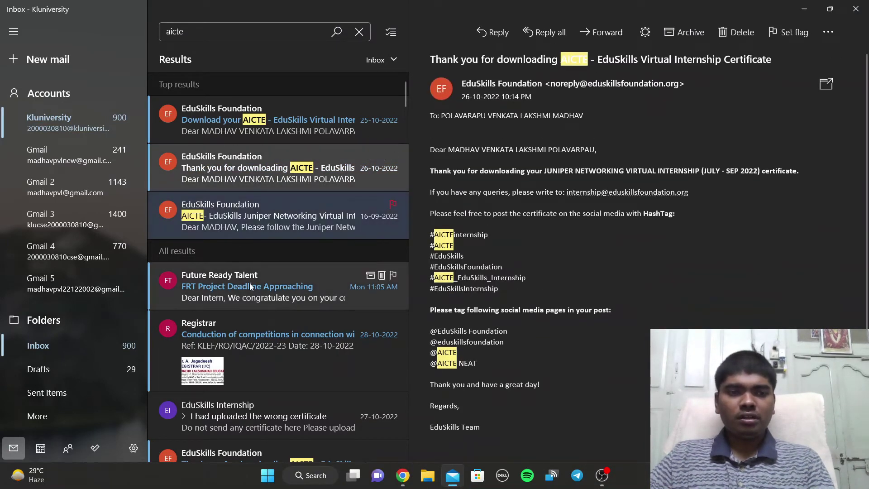
scroll(248, 268, down, 8)
click(253, 359)
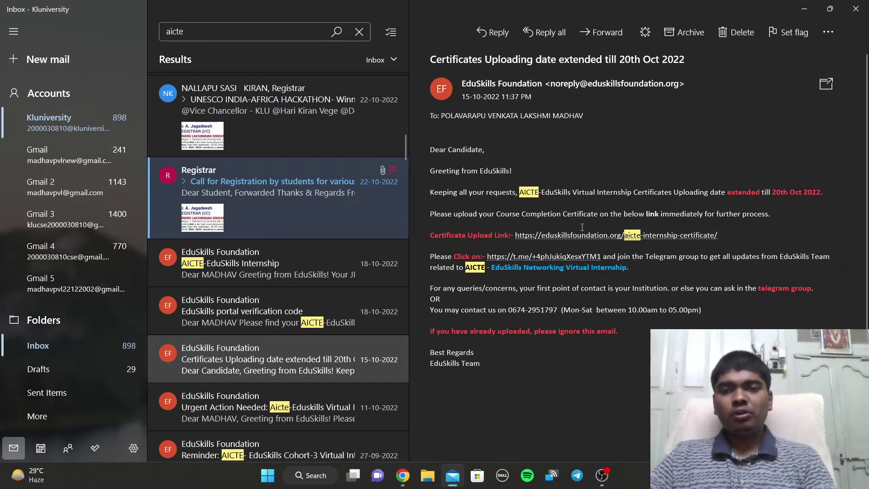
scroll(339, 181, up, 10)
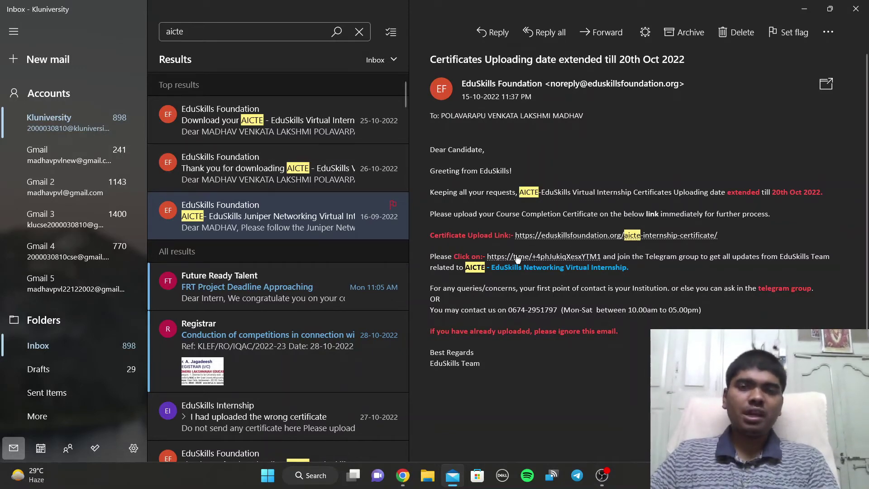
Launch Notepad from Windows search and maximize its window.
key(super)
text(notepad)
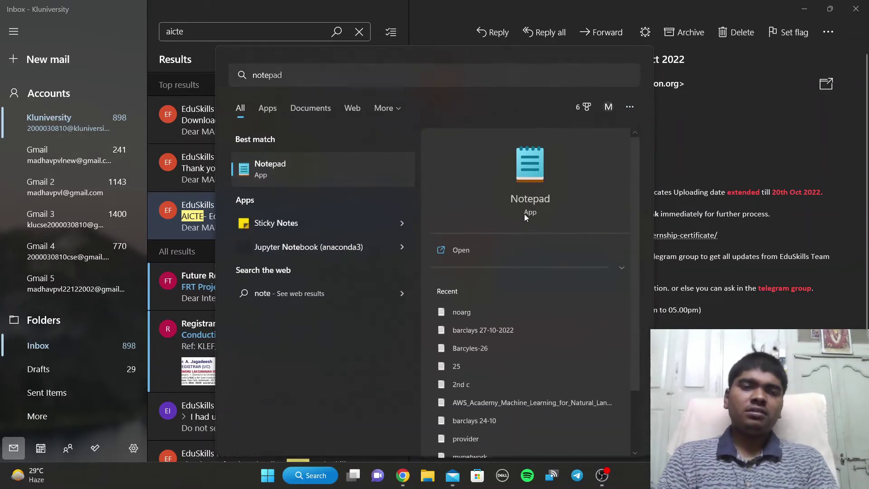
key(Return)
double_click(228, 102)
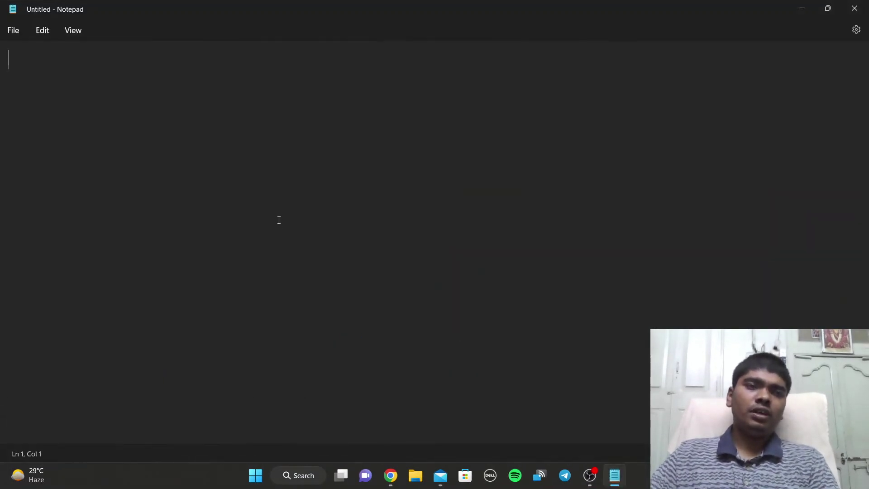
Type 'AICTE Internhips', 'exposure new tech works' and 'Vouchers global cert' on separate lines.
text(A)
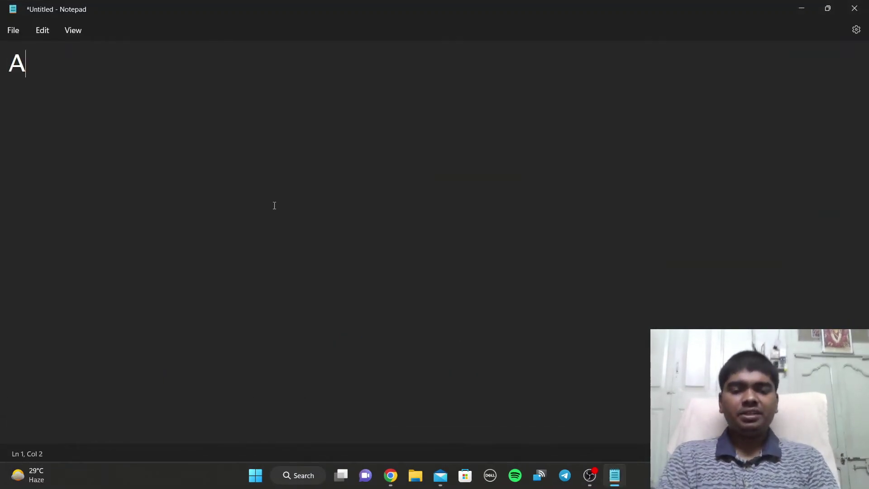
text(ICTE I)
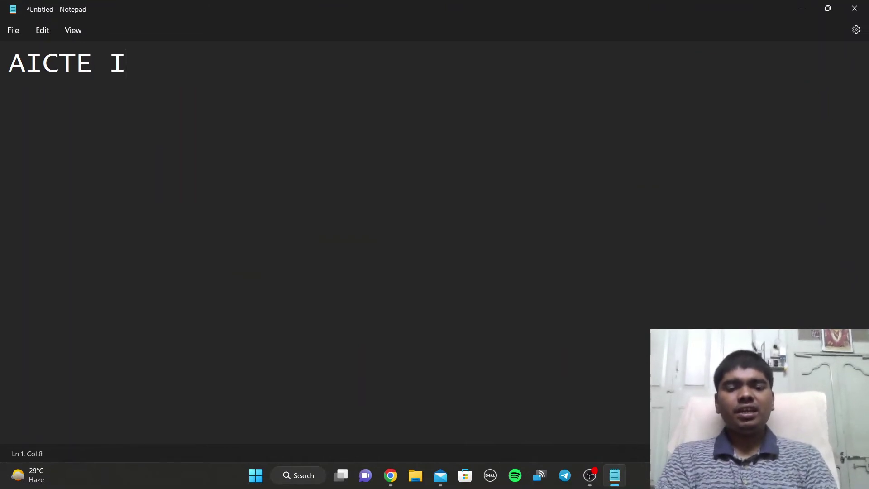
text(nternhips)
key(Return)
key(Return)
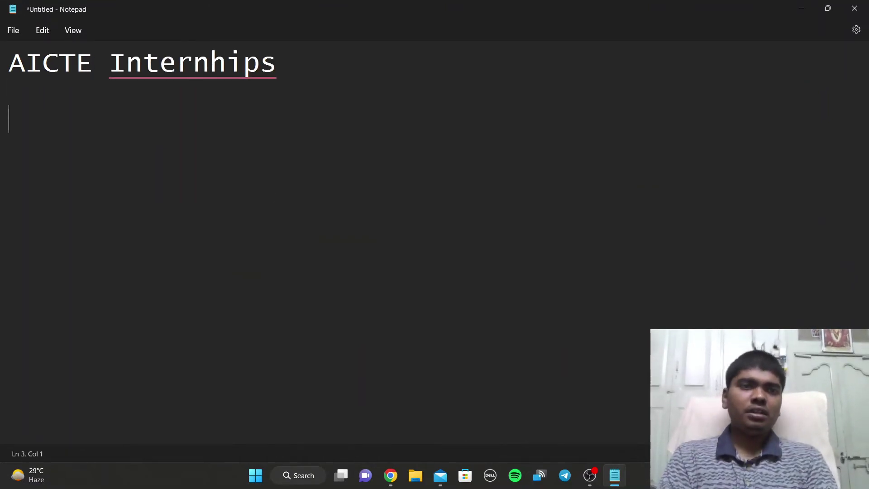
text(expo)
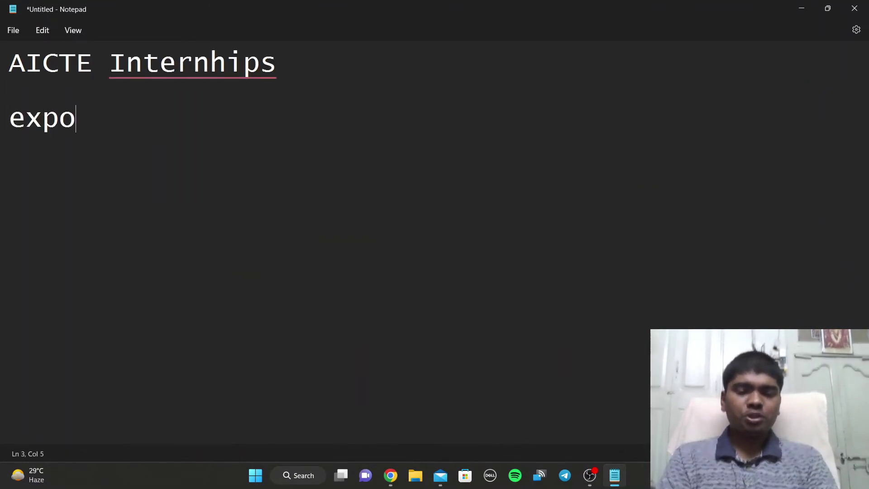
text(sure new te)
key(BackSpace)
key(BackSpace)
text(new tech works)
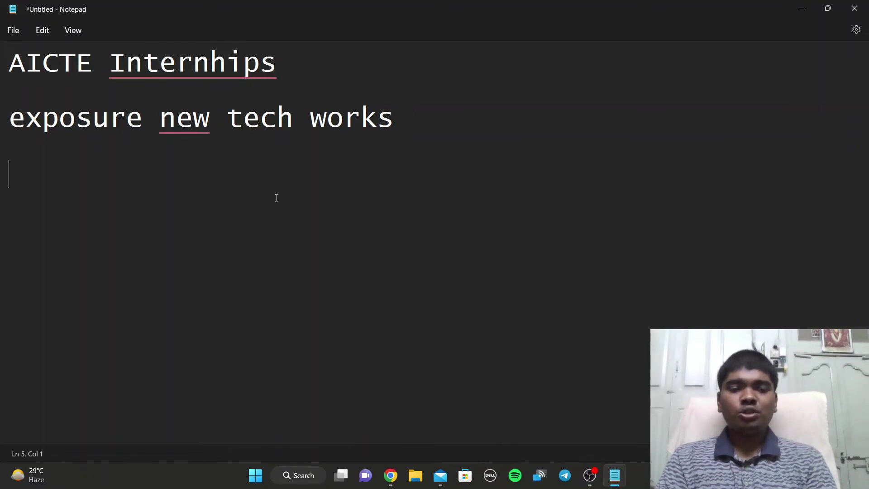
text(Vouchers )
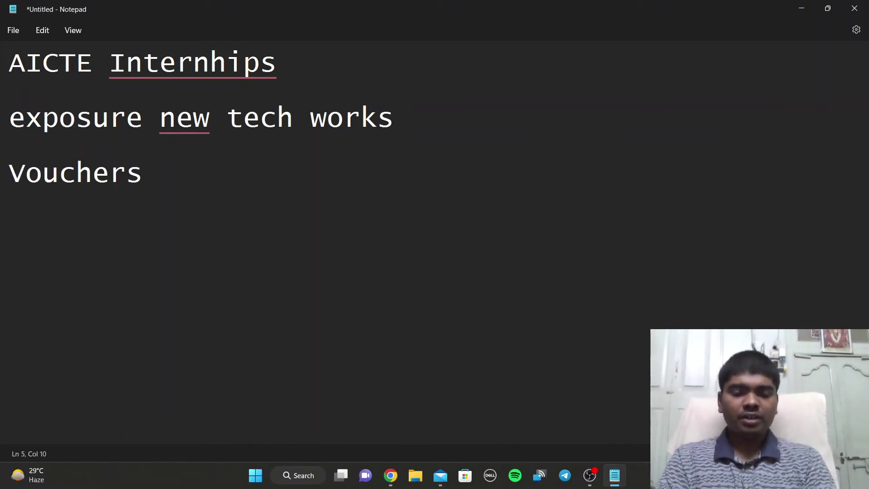
text(goab)
key(BackSpace)
key(BackSpace)
key(BackSpace)
text(lob)
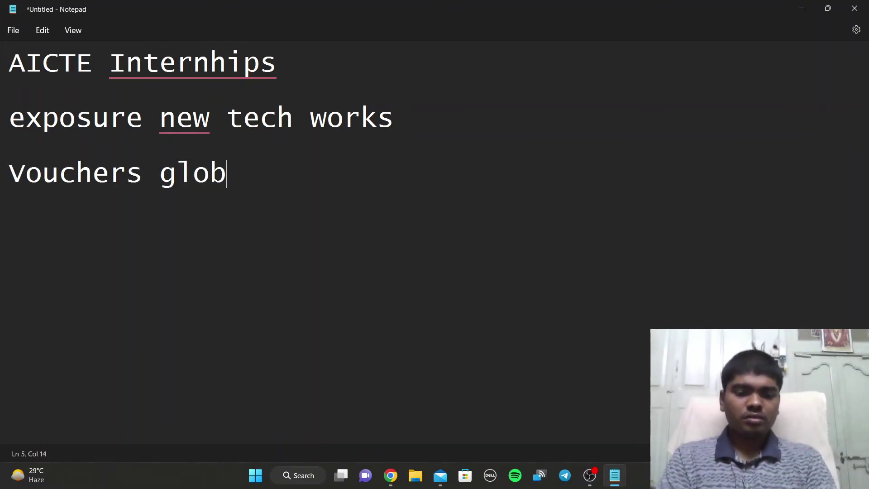
text(al cert)
key(Return)
key(Return)
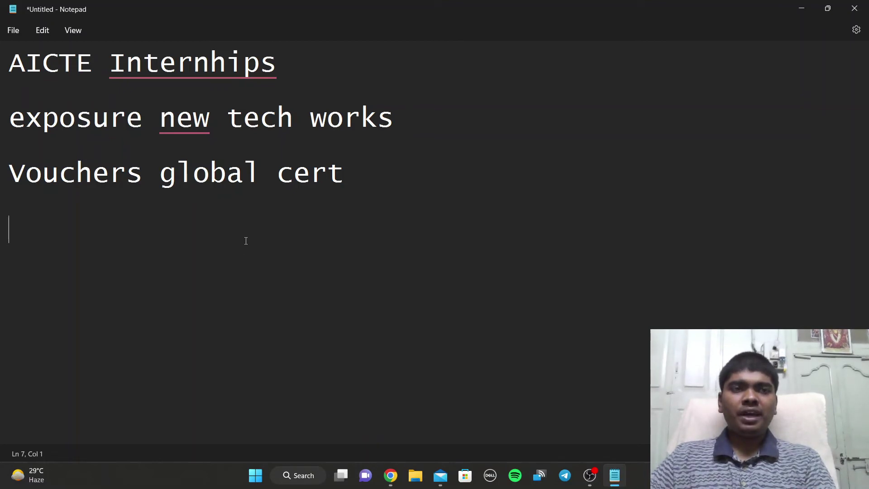
Open the EduSkills certificate-download email and highlight its LinkedIn note, tag list and hashtags.
click(440, 475)
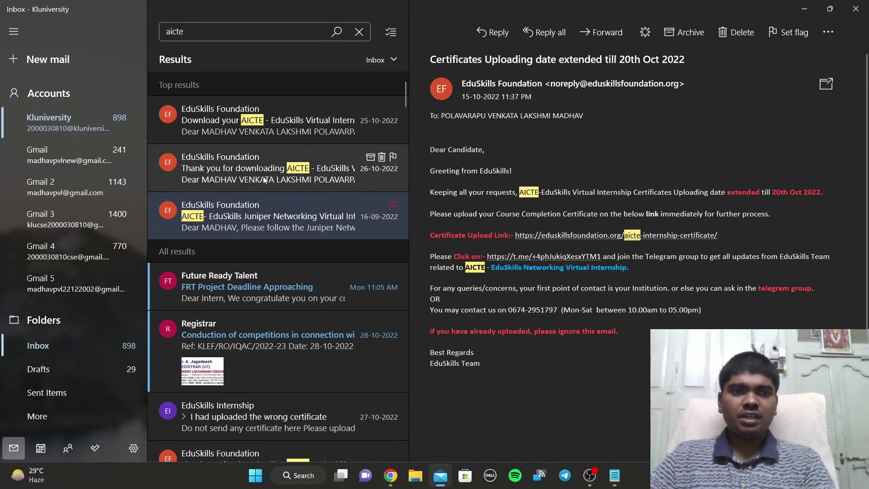
click(244, 128)
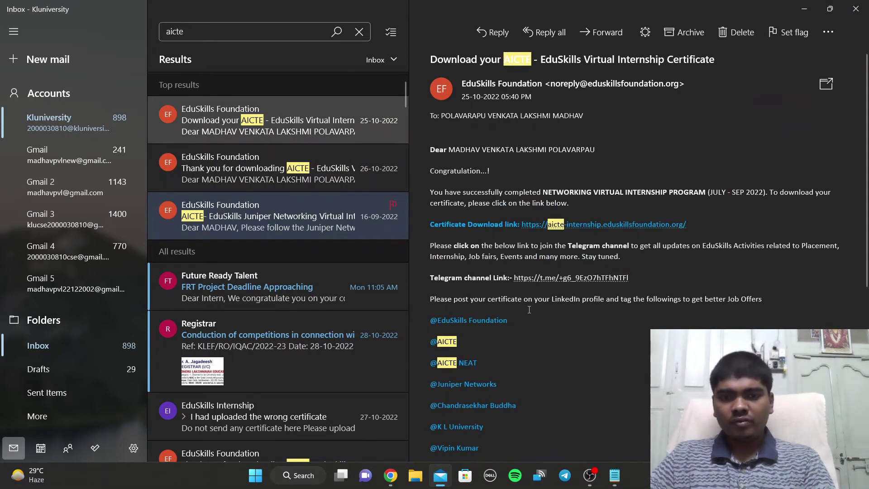
drag(552, 305, 756, 302)
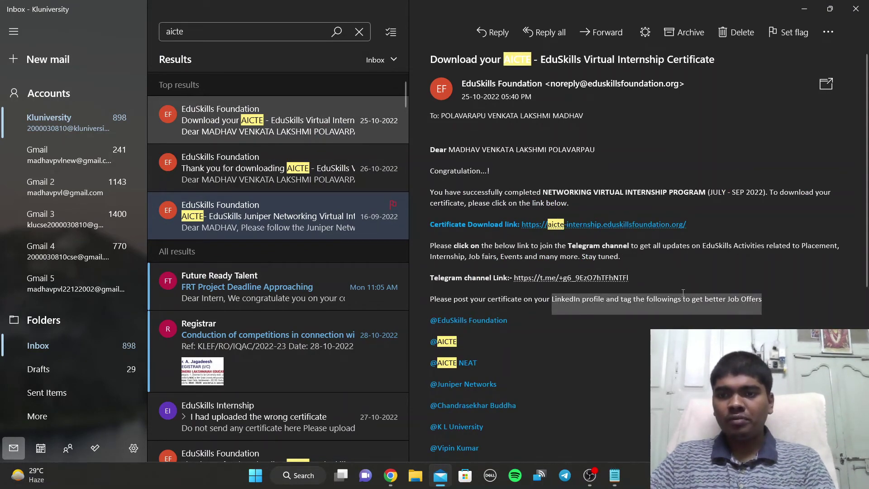
scroll(683, 292, down, 5)
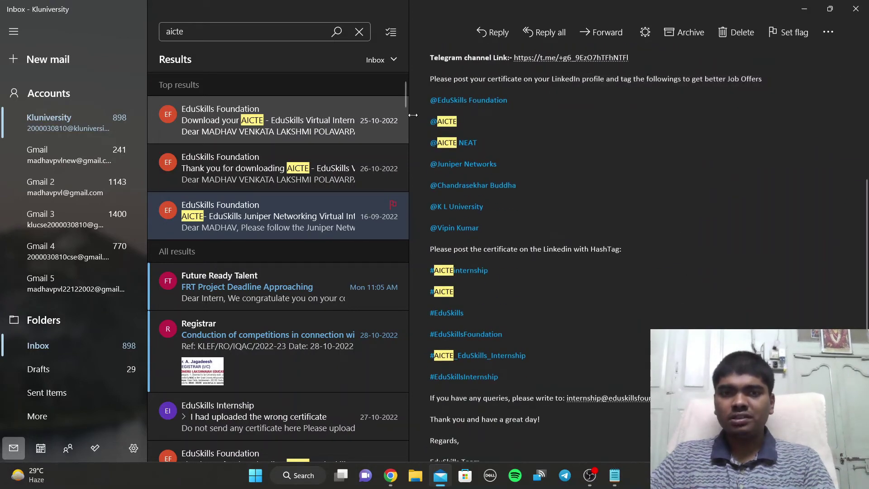
drag(432, 102, 515, 233)
click(538, 254)
drag(432, 267, 588, 374)
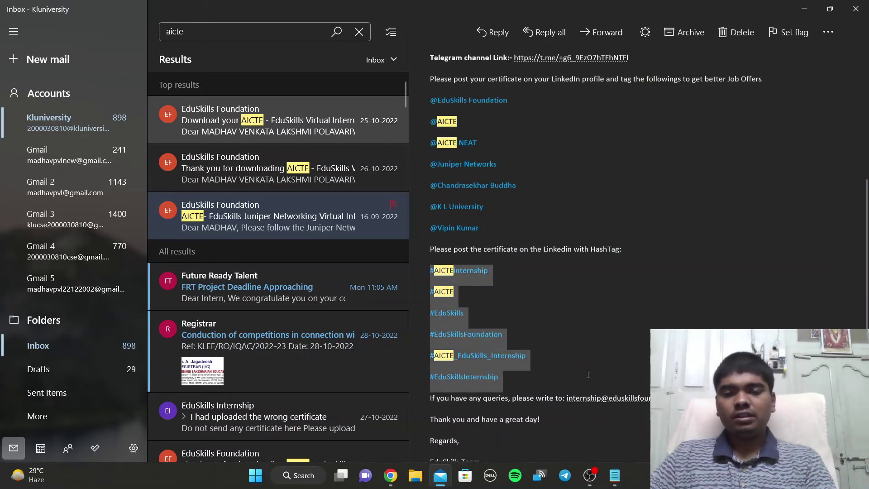
click(508, 308)
scroll(506, 303, up, 5)
Move through Chrome's AICTE dashboard and Juniper PDF tabs to the LinkedIn feed.
mouse_move(391, 475)
click(326, 412)
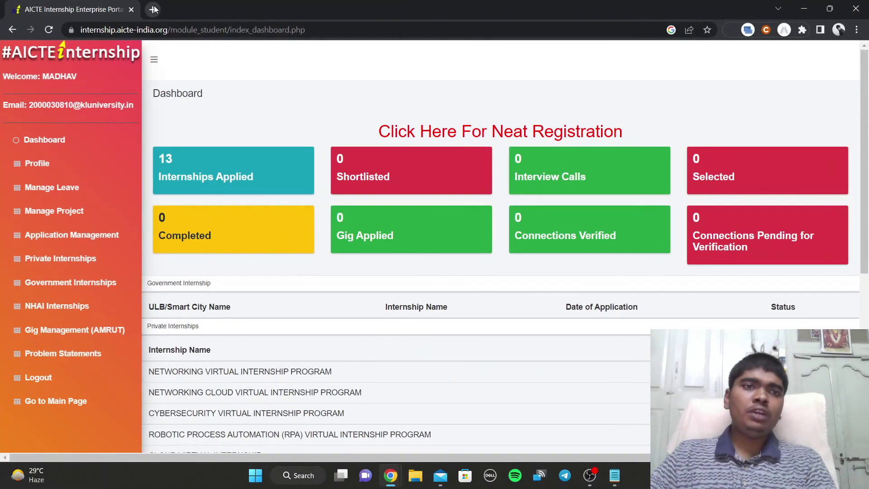
click(804, 8)
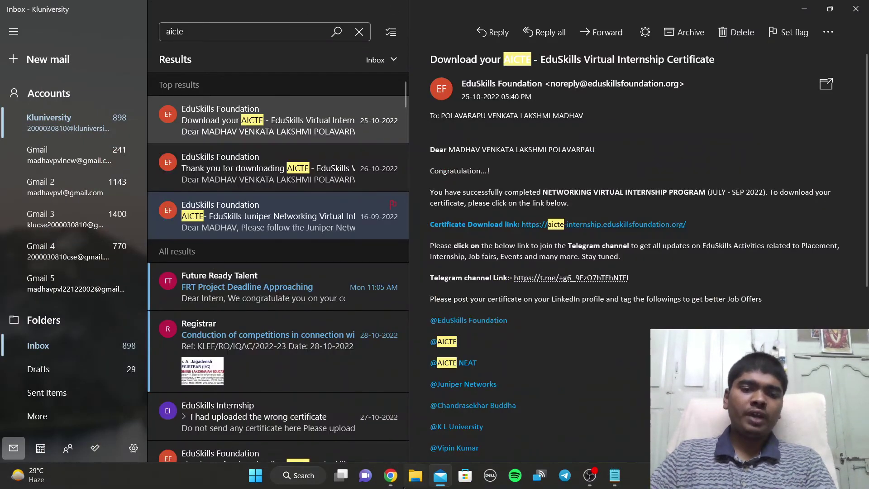
mouse_move(391, 475)
click(440, 434)
click(244, 9)
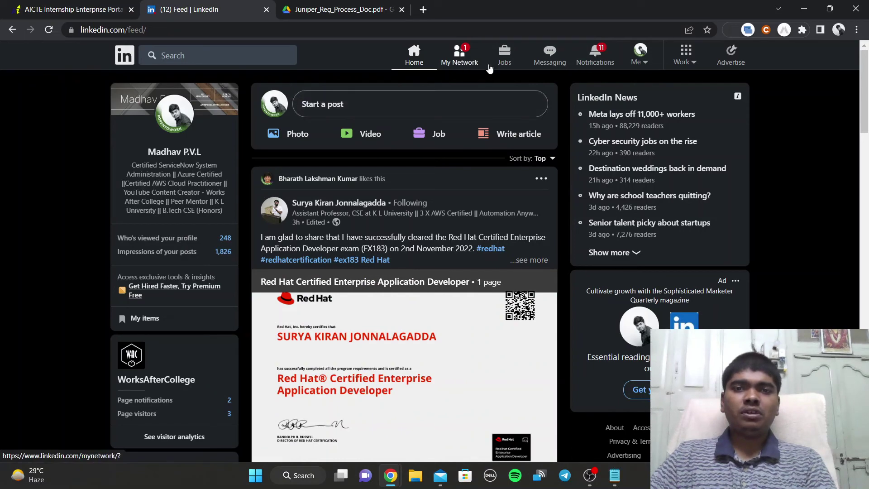
Open your own LinkedIn profile via Me and scroll to Education and Licenses & certifications.
click(638, 63)
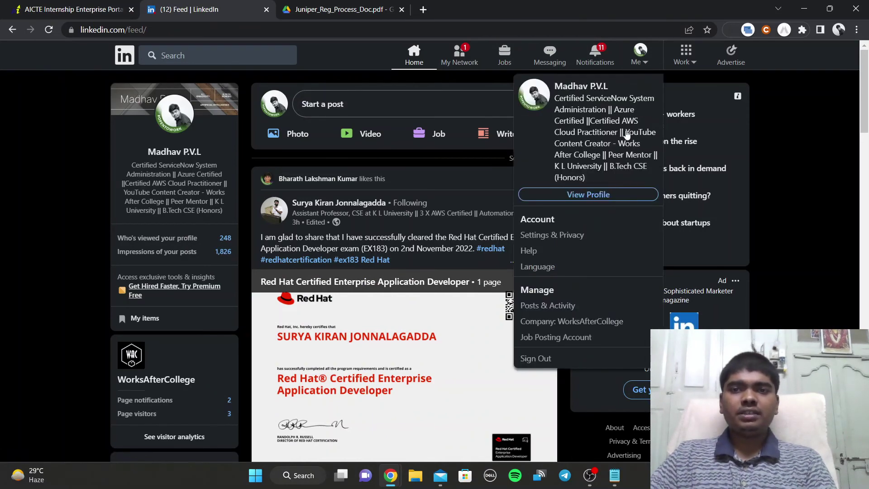
click(588, 193)
scroll(229, 252, down, 10)
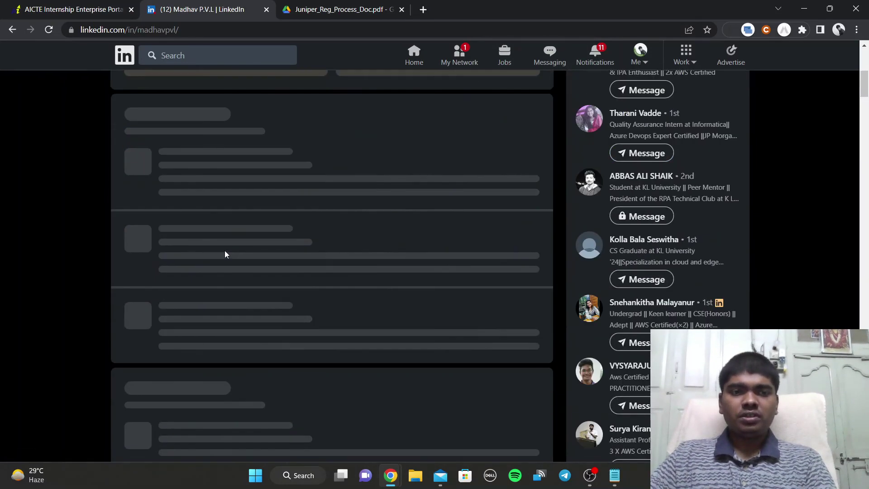
scroll(219, 238, down, 15)
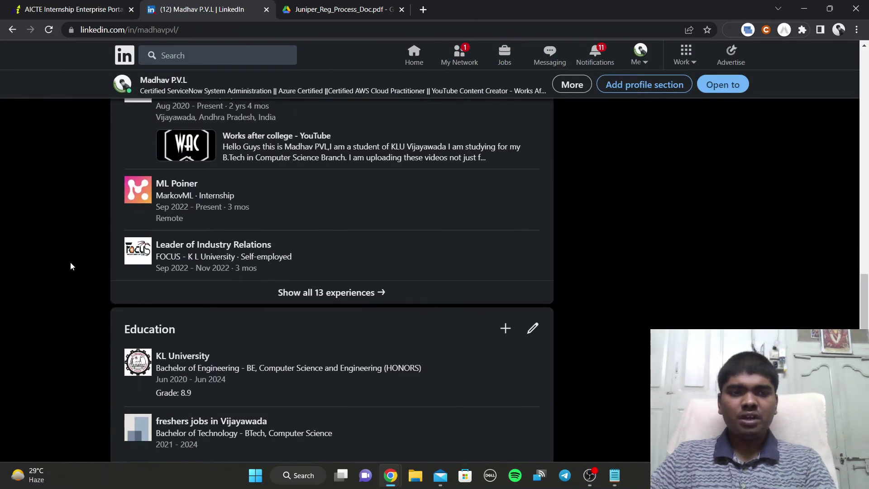
scroll(70, 266, up, 7)
scroll(285, 209, down, 5)
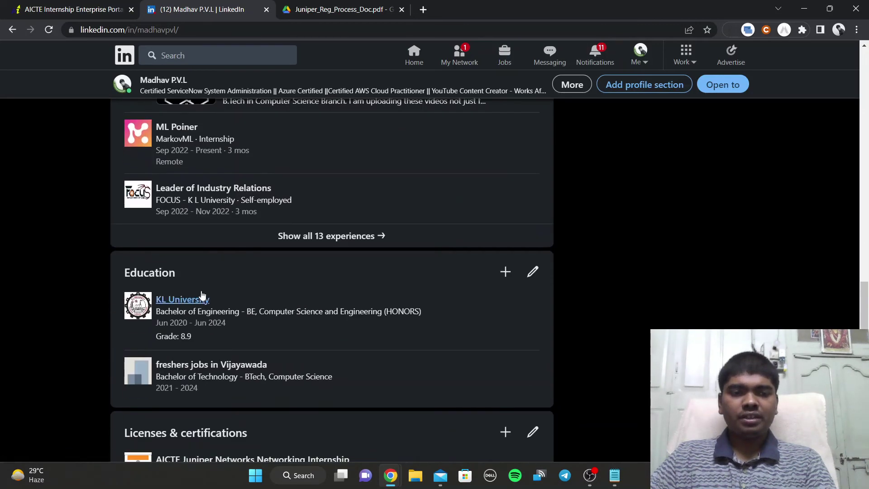
scroll(199, 297, down, 5)
Open the Juniper Networks internship certificate via Show credential and scroll through the PDF.
click(220, 292)
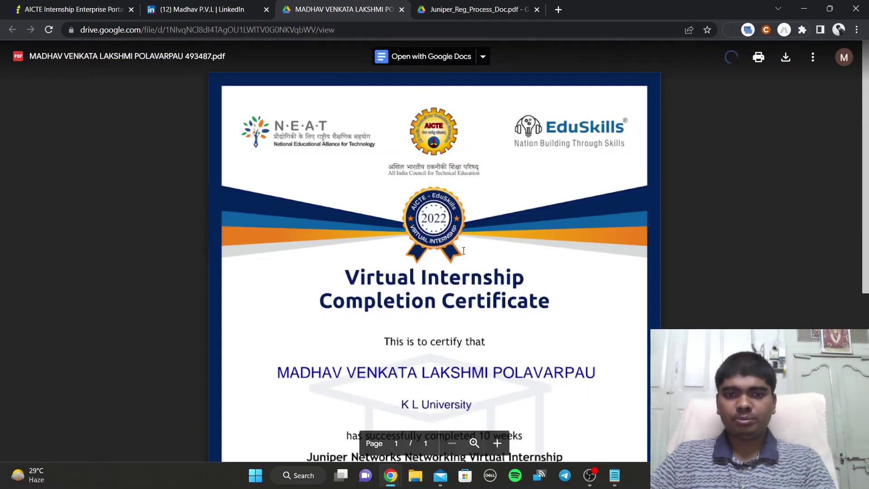
scroll(464, 246, down, 2)
scroll(464, 245, down, 5)
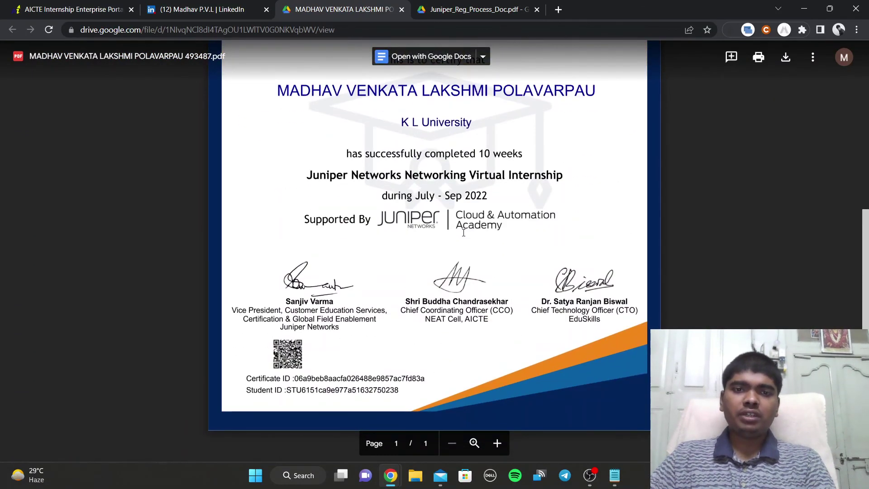
scroll(492, 195, up, 7)
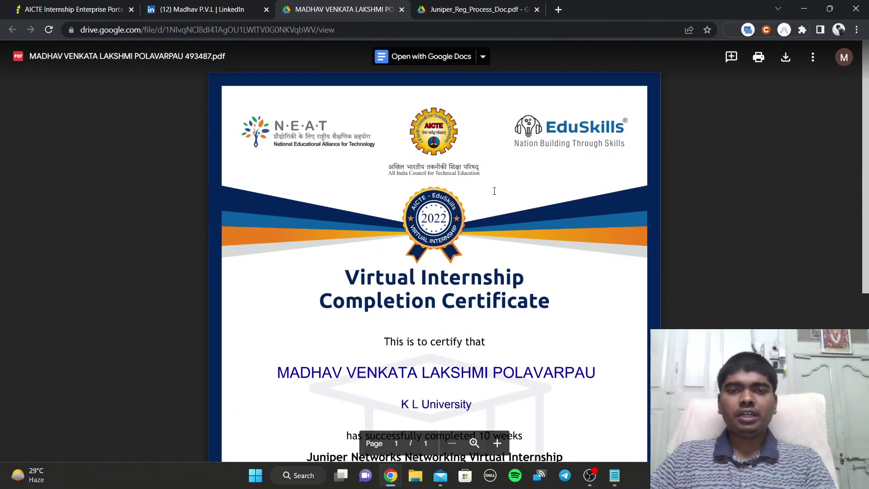